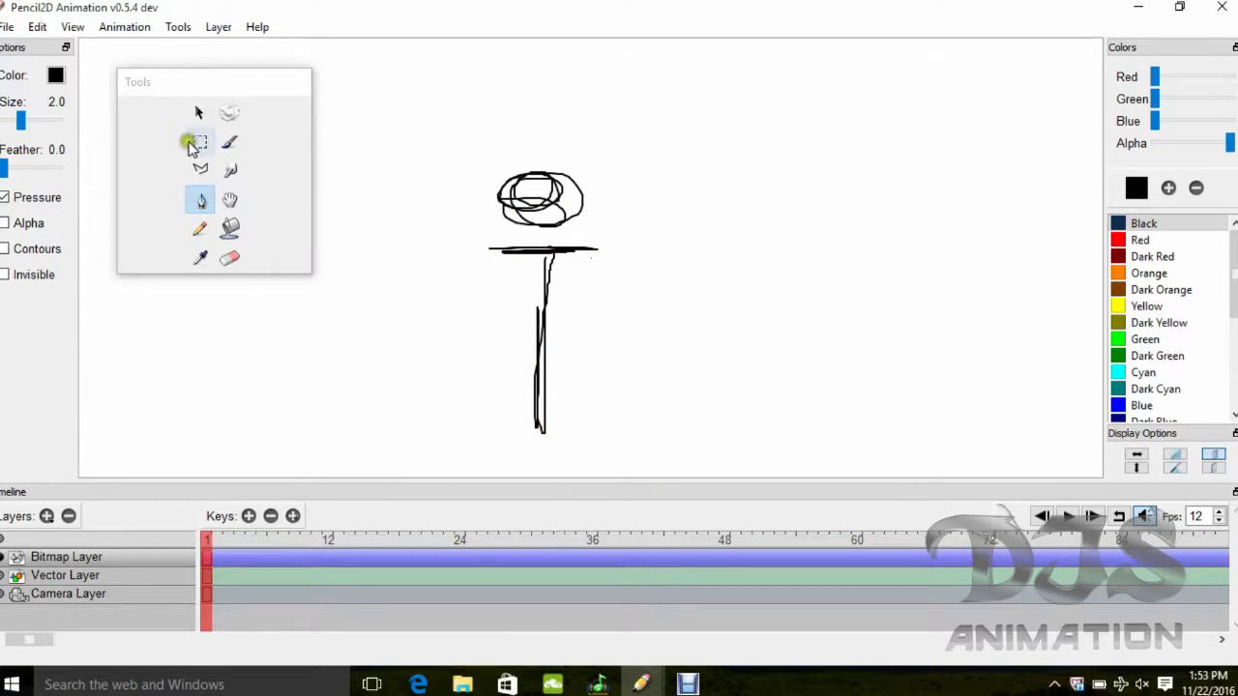
Select the scribbled head of the figure with the Select tool and tighten the selection frame around it.
click(196, 144)
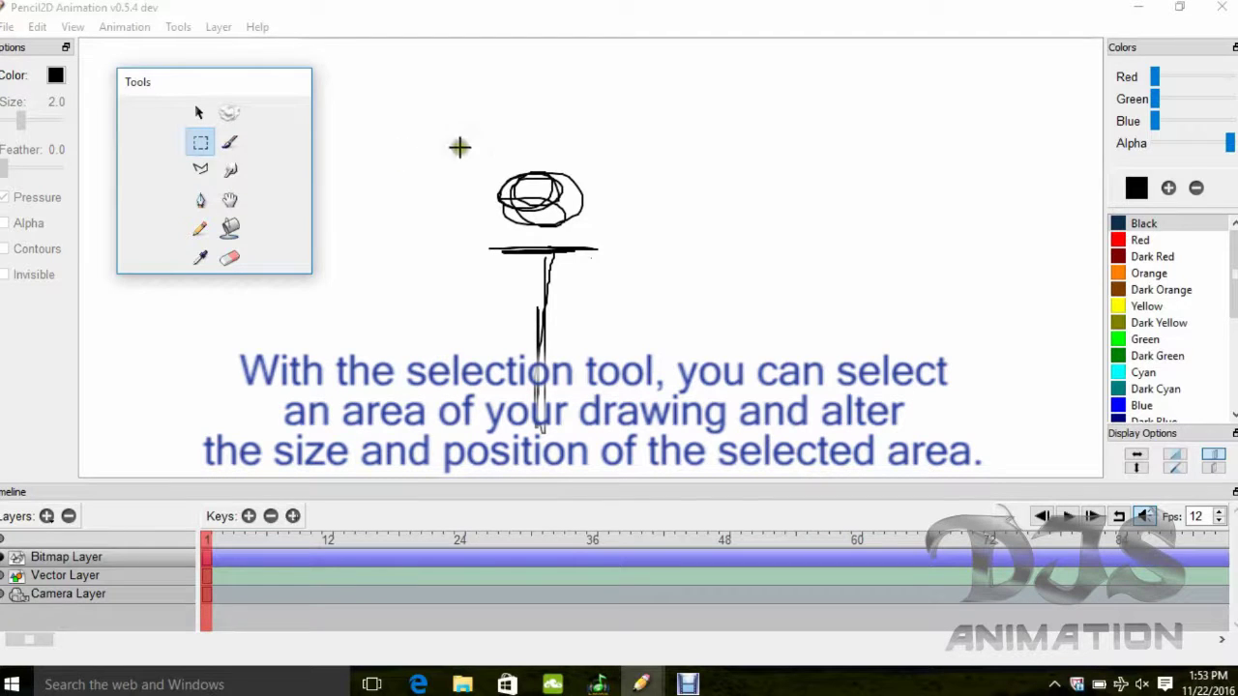
drag(423, 120, 664, 234)
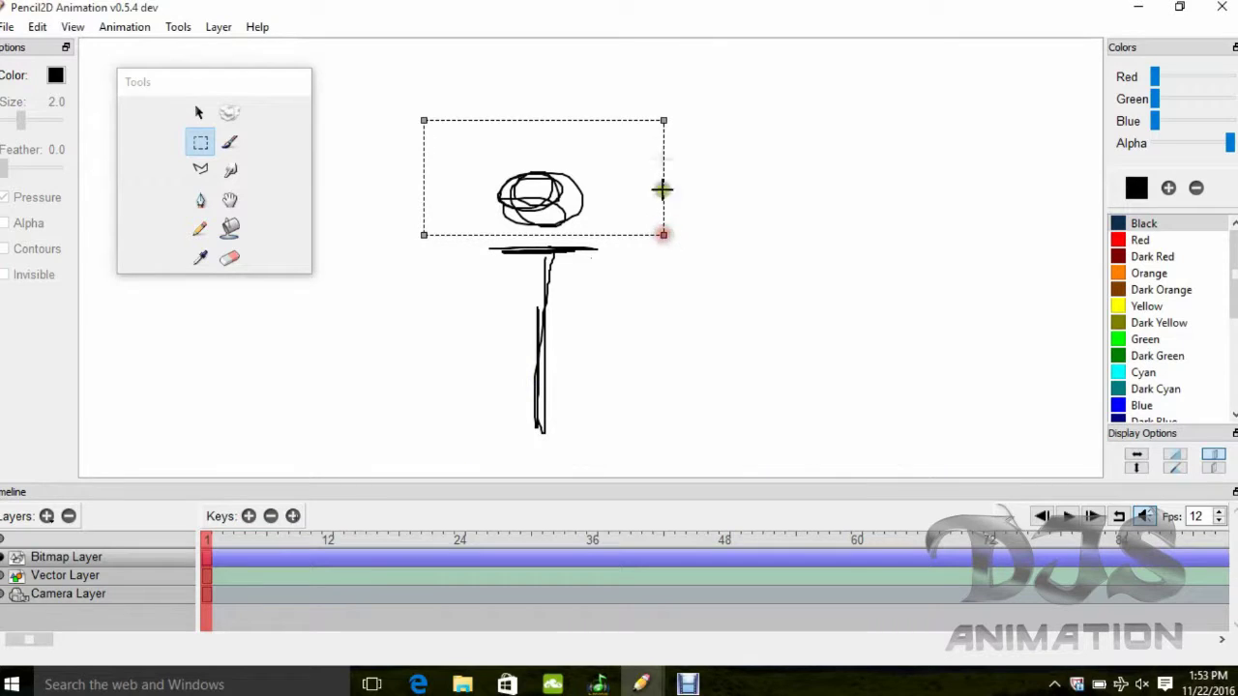
drag(665, 119, 646, 158)
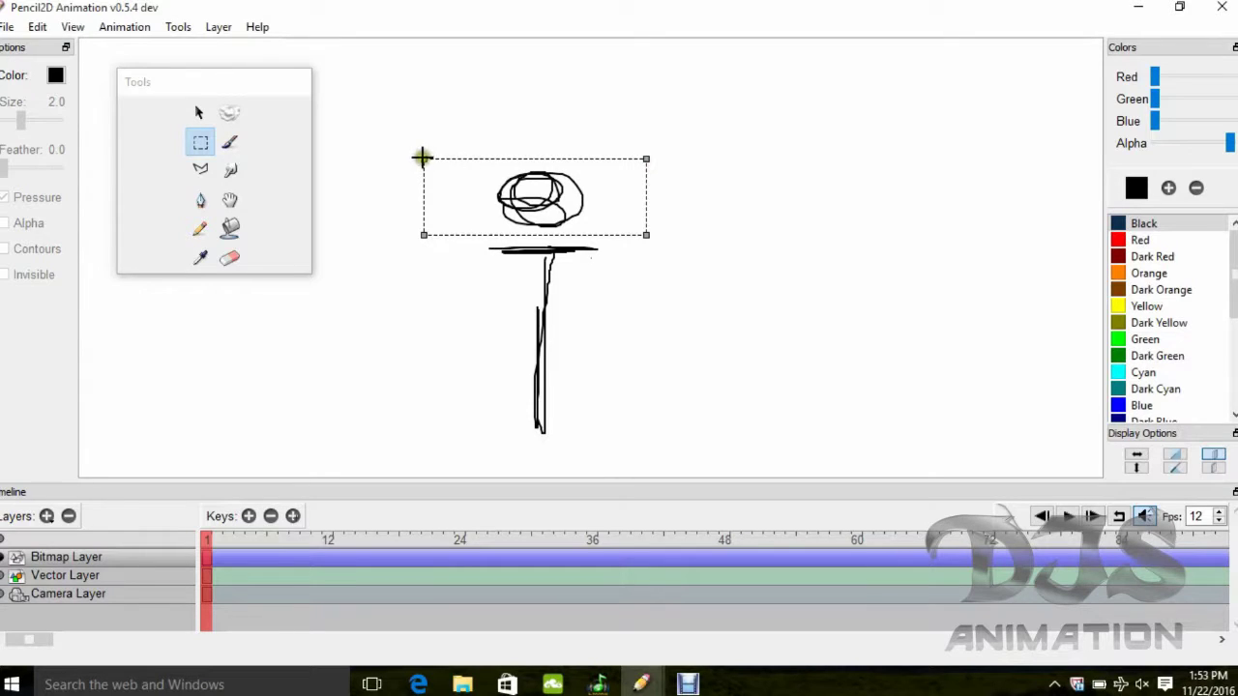
drag(423, 157, 472, 157)
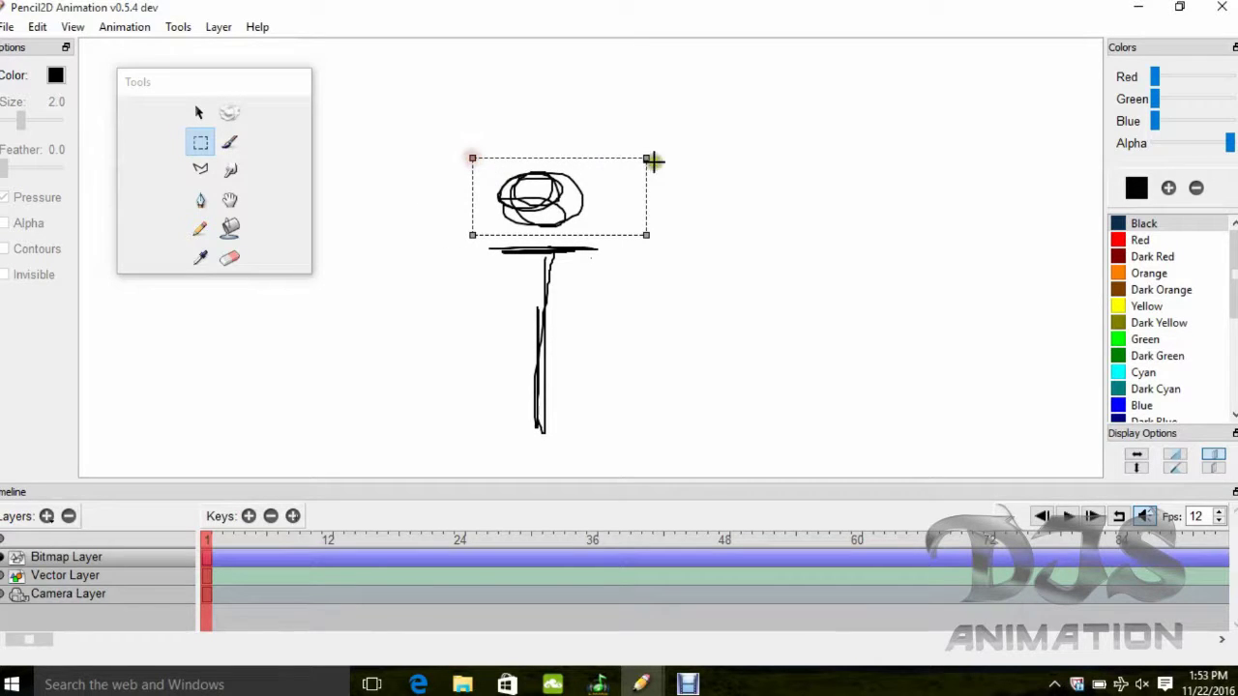
drag(646, 157, 598, 164)
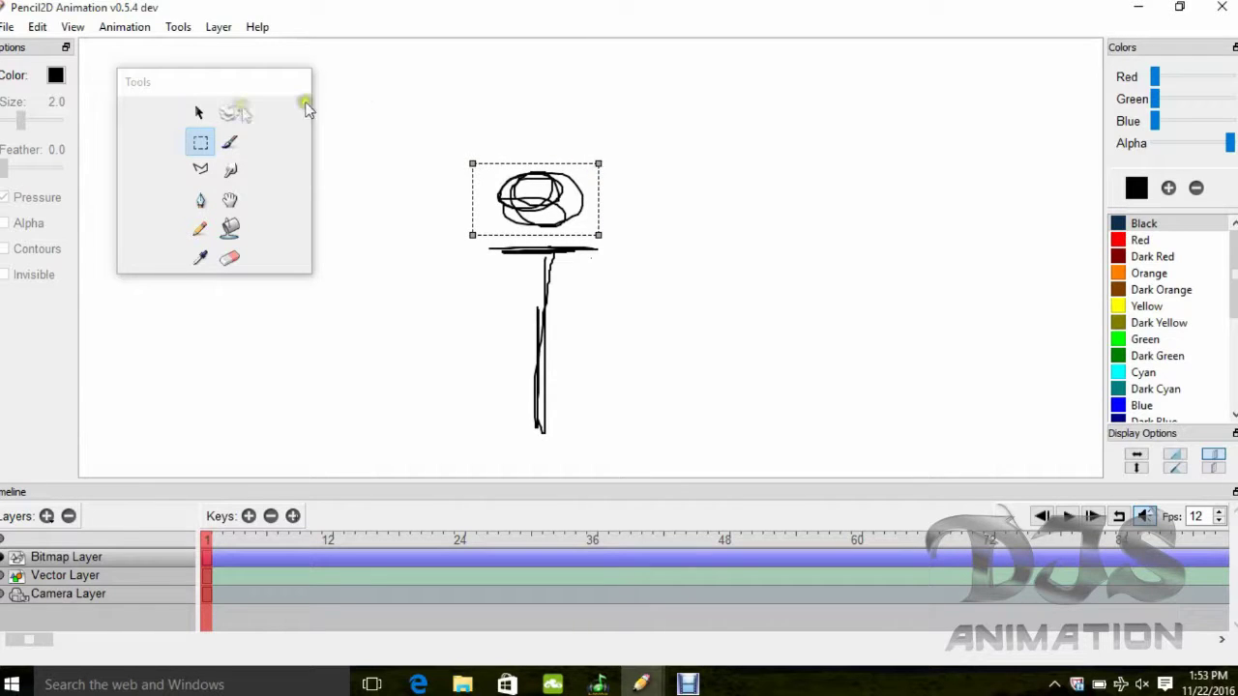
Move the selected head with the Move tool, enlarge it above the shoulder line, and apply the change.
click(199, 115)
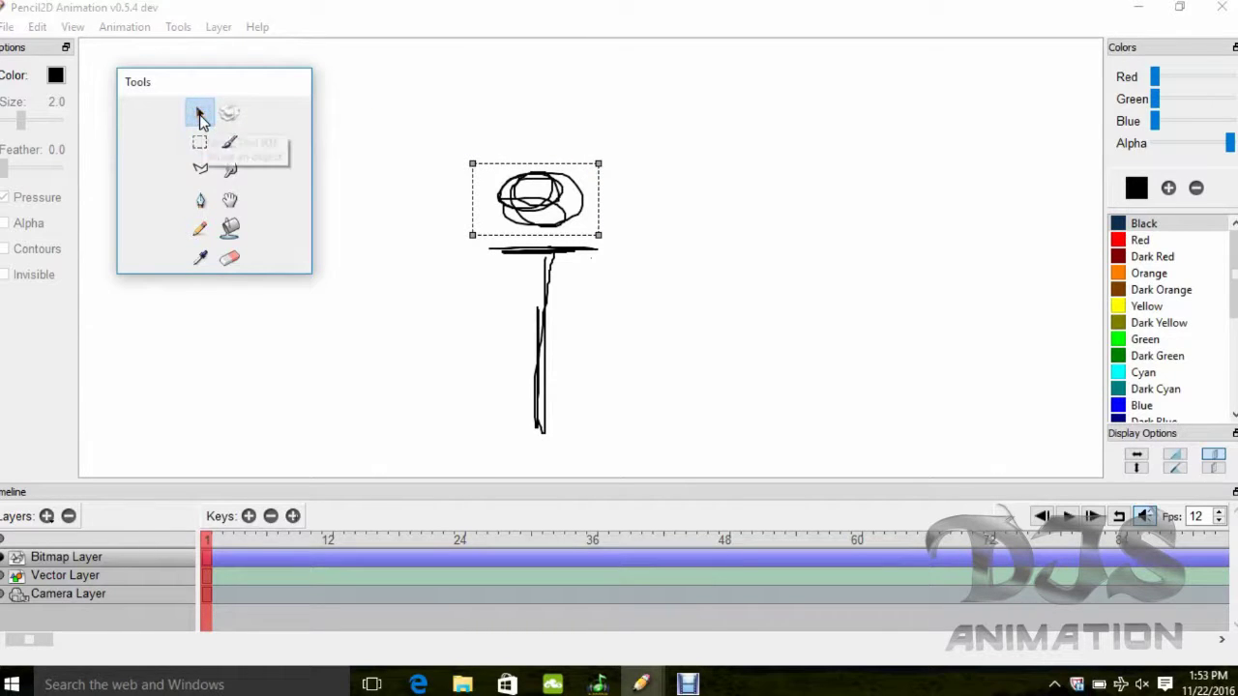
click(542, 195)
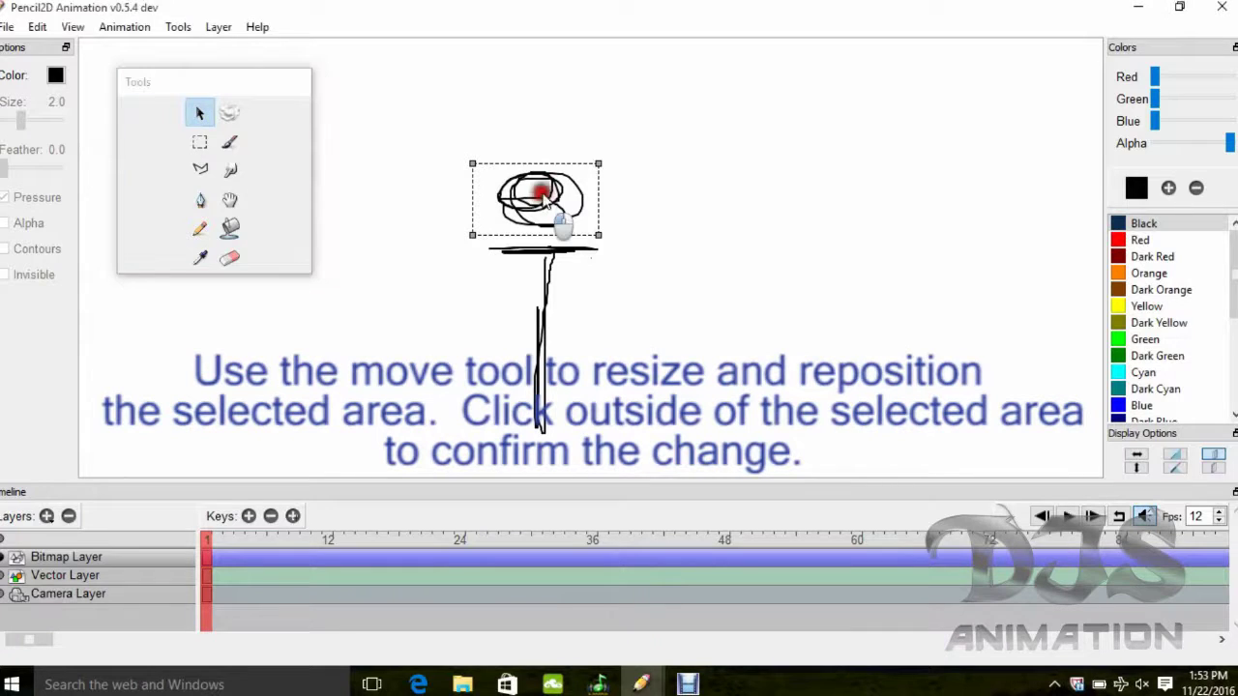
mouse_move(546, 196)
mouse_down()
mouse_move(799, 204)
mouse_move(828, 268)
mouse_up()
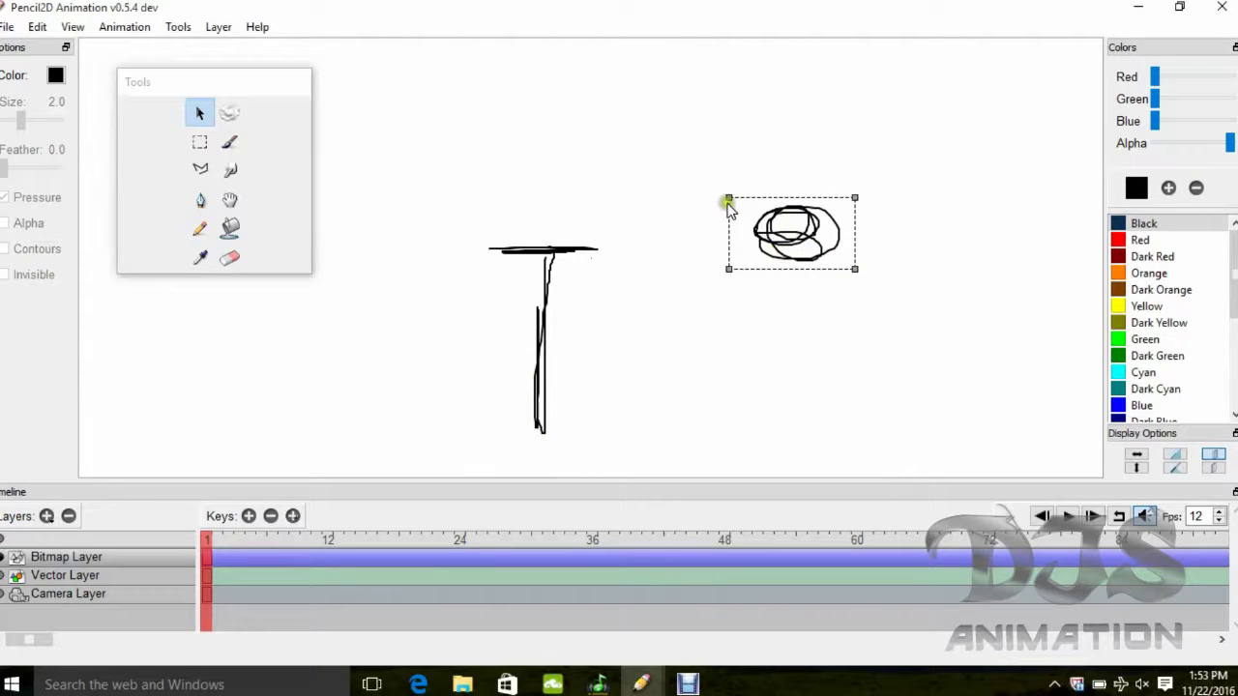
mouse_move(728, 199)
mouse_down()
mouse_move(616, 86)
mouse_move(651, 100)
mouse_move(466, 103)
mouse_move(629, 103)
mouse_move(627, 230)
mouse_move(622, 106)
mouse_move(680, 145)
mouse_move(541, 143)
mouse_move(552, 170)
mouse_move(541, 144)
mouse_move(585, 172)
mouse_move(561, 202)
mouse_up()
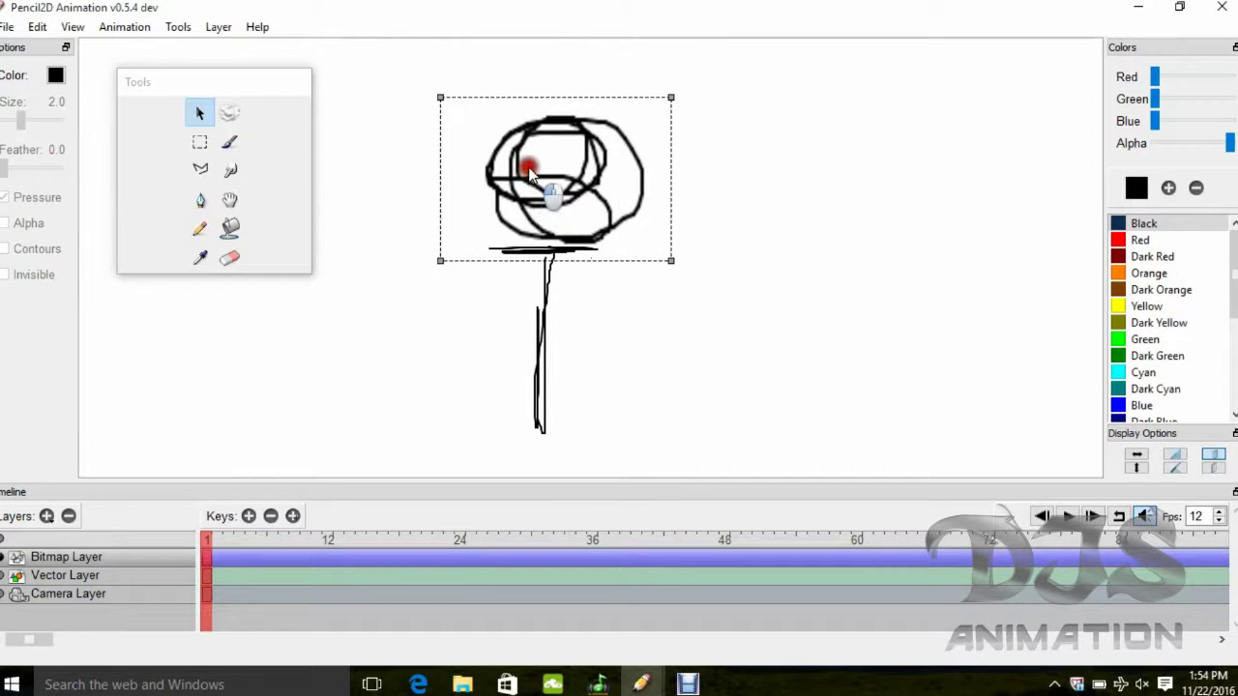
click(771, 377)
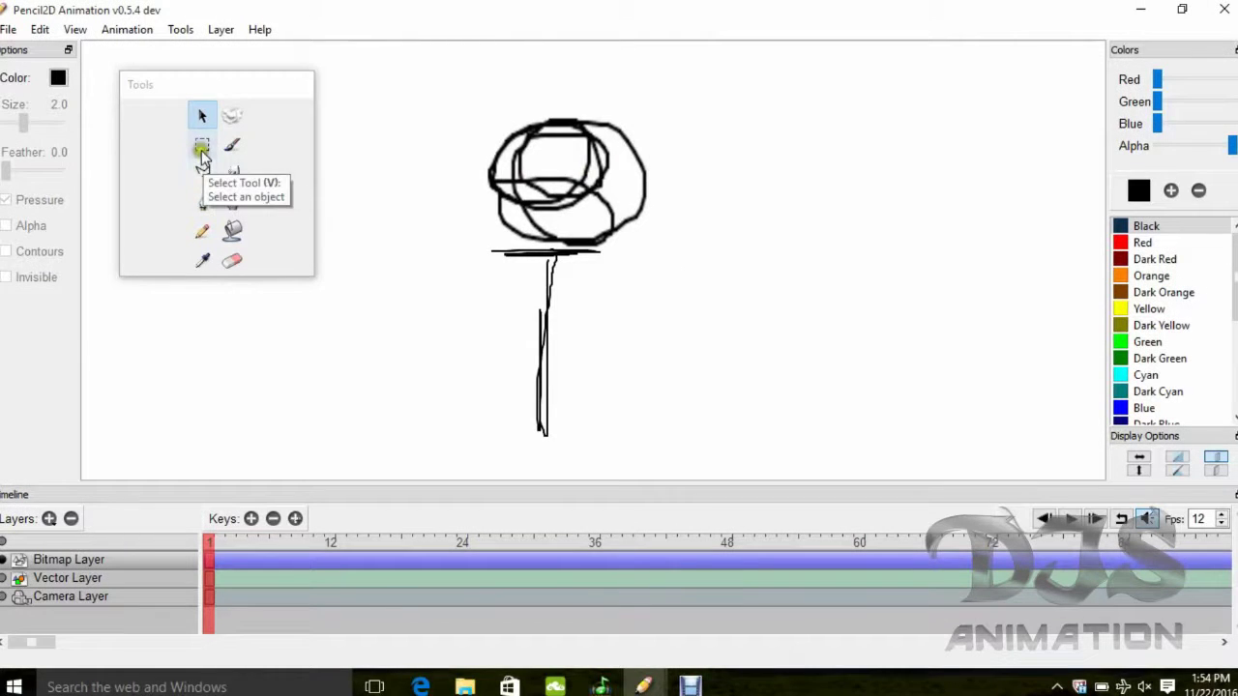
Try drawing a large open outline in the empty area beside the figure with the Polyline tool.
click(202, 174)
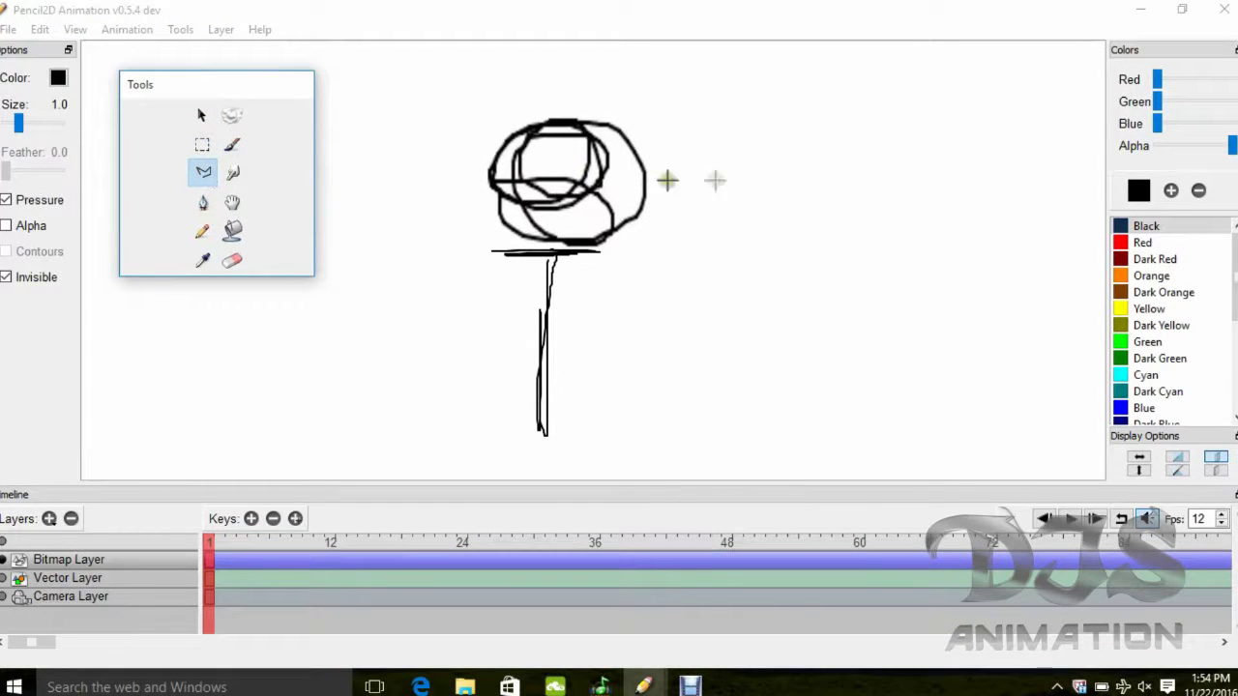
click(743, 111)
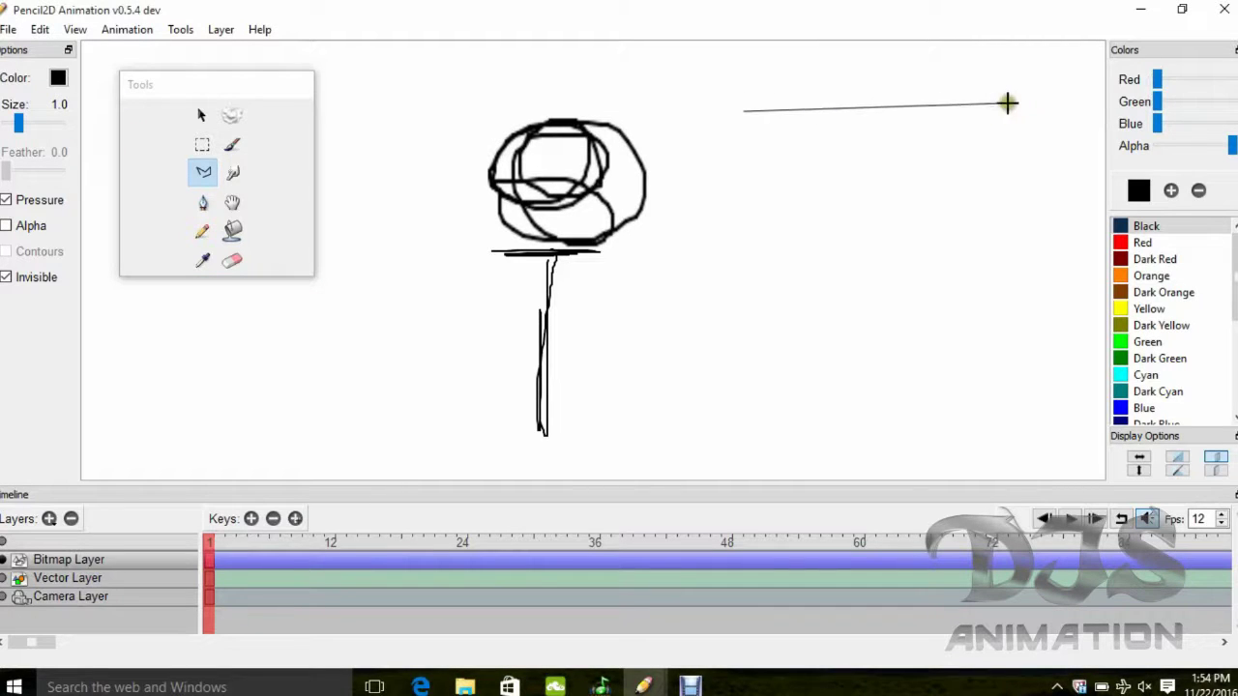
click(1027, 109)
double_click(1028, 326)
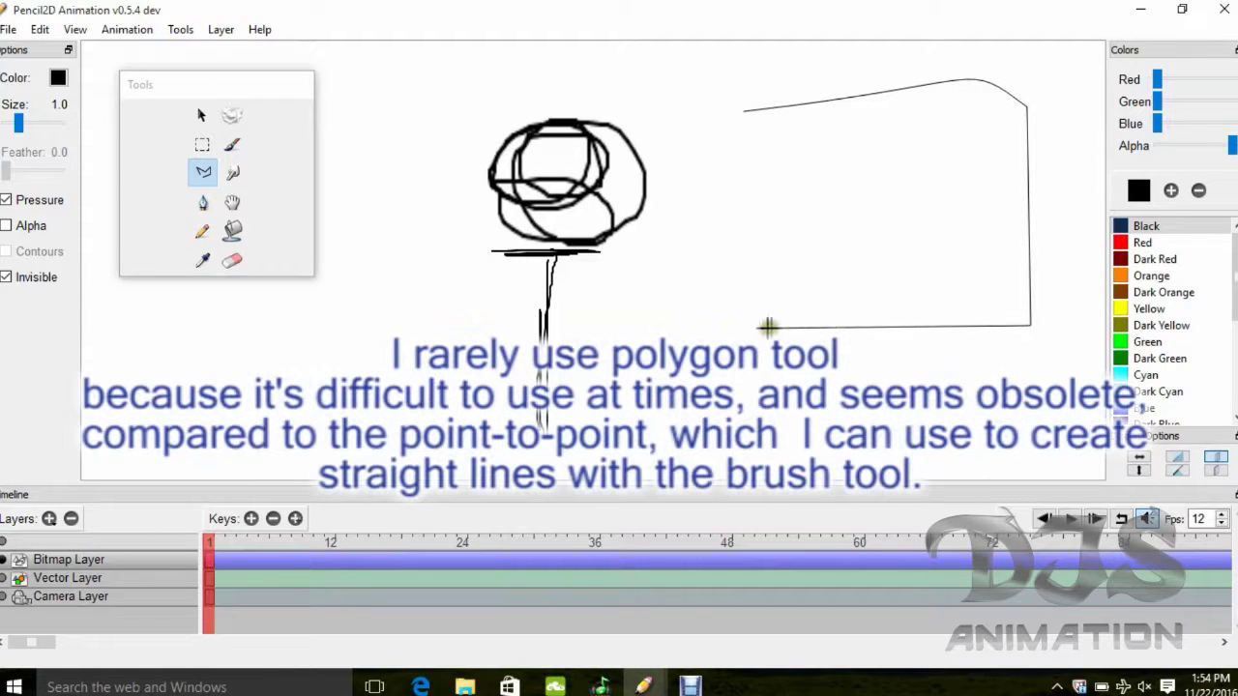
click(764, 327)
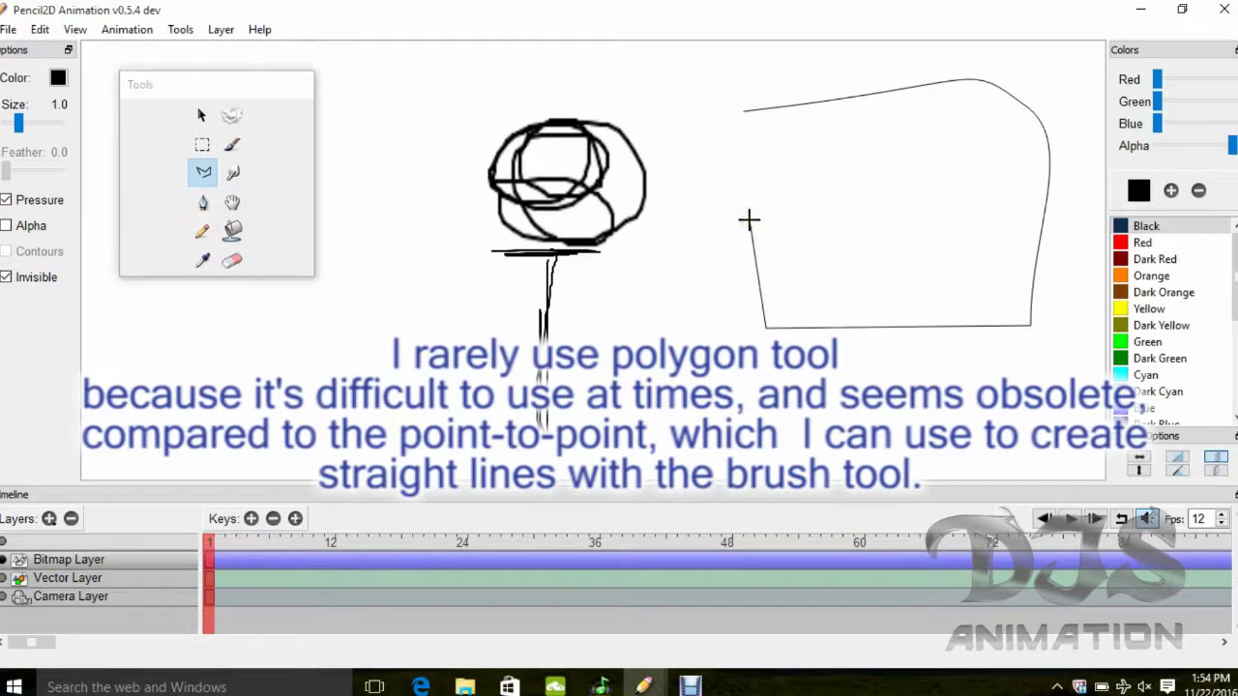
double_click(708, 330)
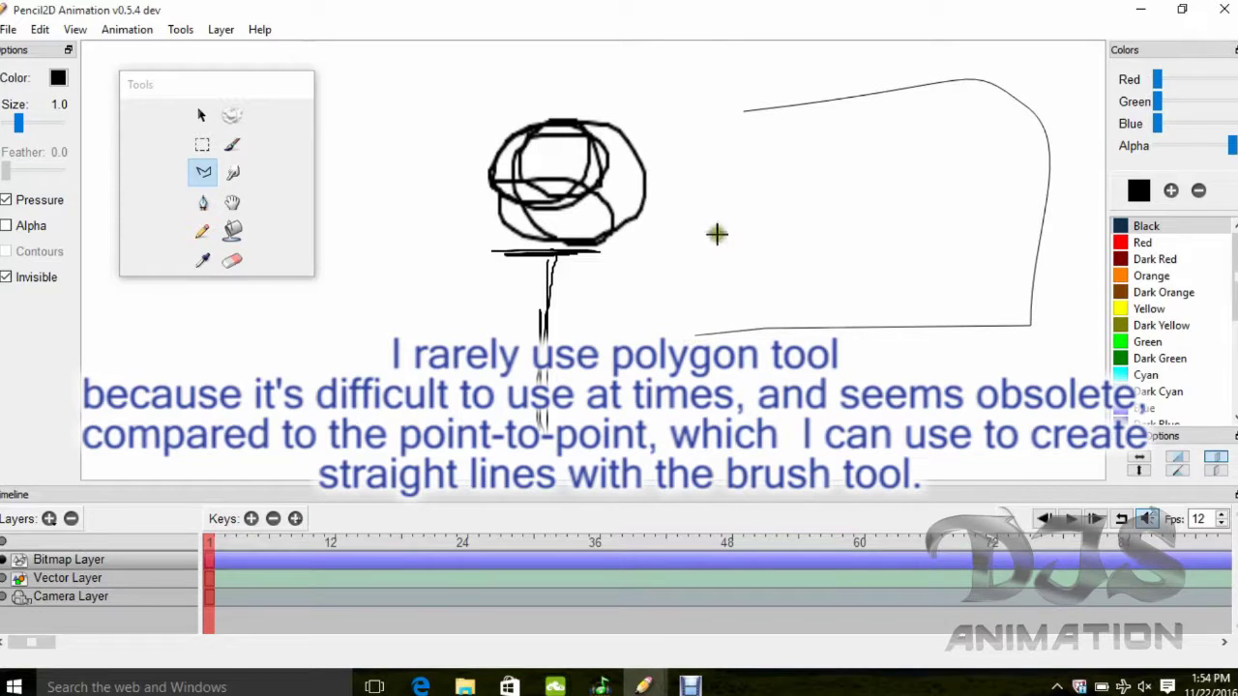
key(ctrl+a)
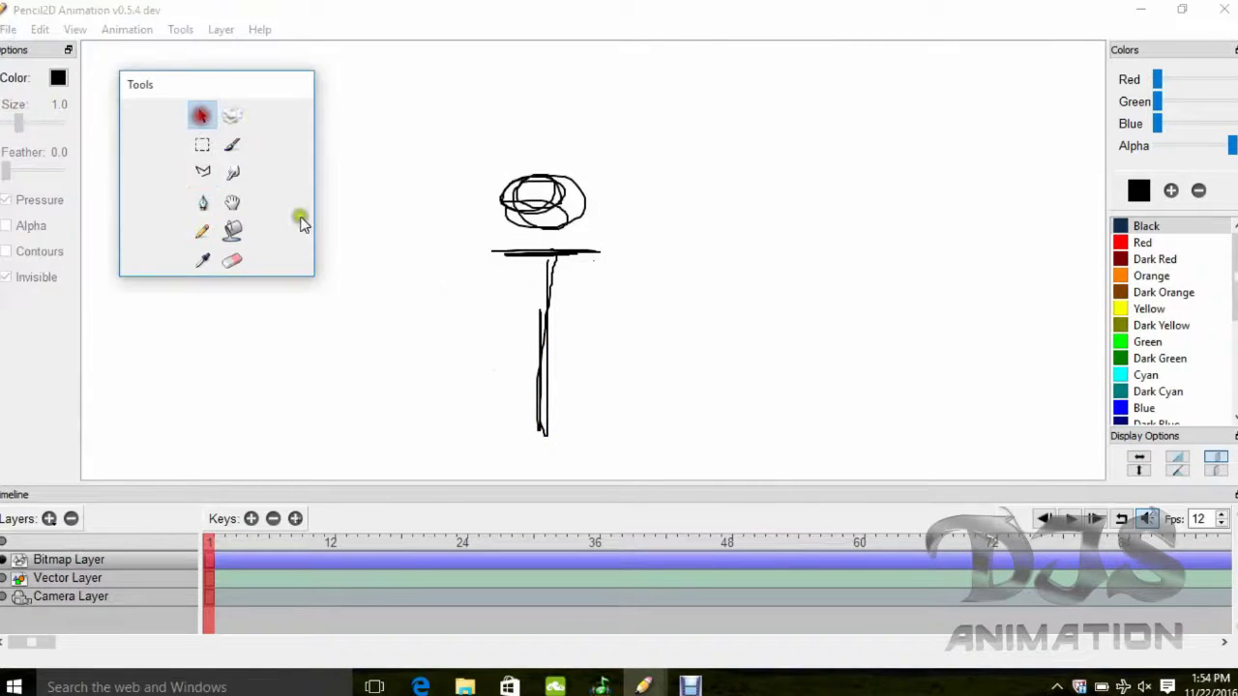
Draw pen strokes of increasing thickness beside the figure, at sizes 2.0, 4.2 and 11.8.
mouse_move(745, 112)
mouse_down()
mouse_move(794, 152)
mouse_move(718, 160)
mouse_move(694, 141)
mouse_move(765, 166)
mouse_move(698, 122)
mouse_move(776, 118)
mouse_move(736, 152)
mouse_up()
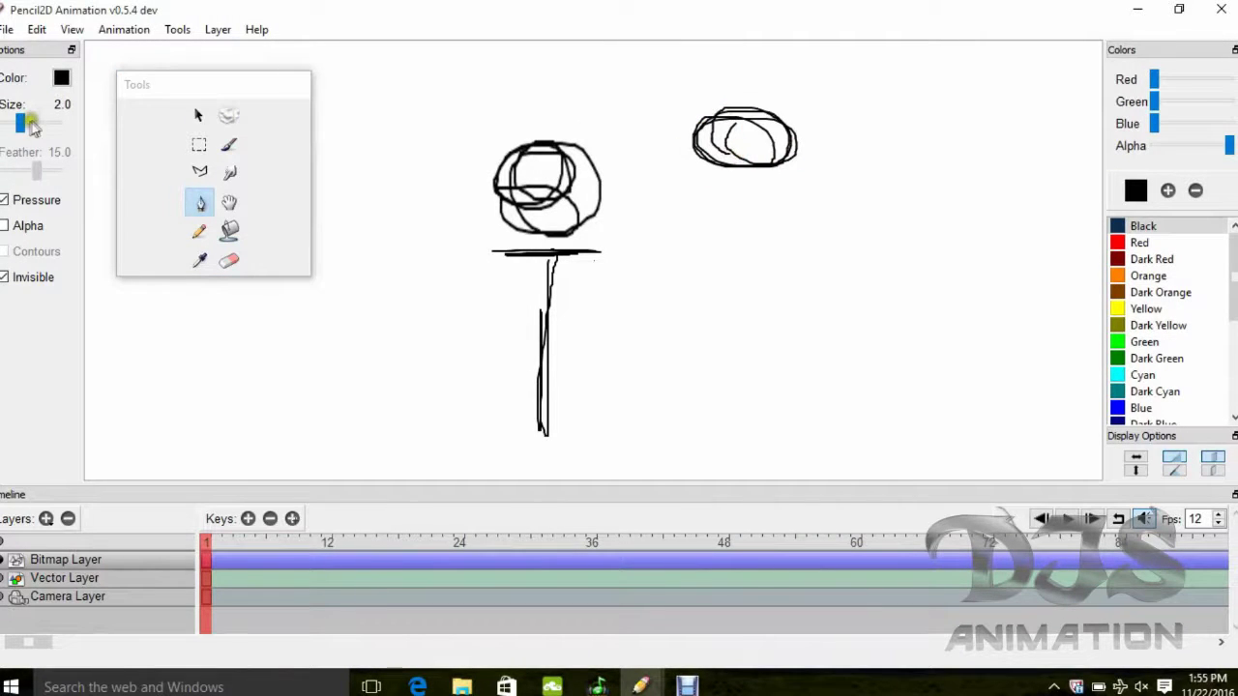
drag(17, 125, 23, 126)
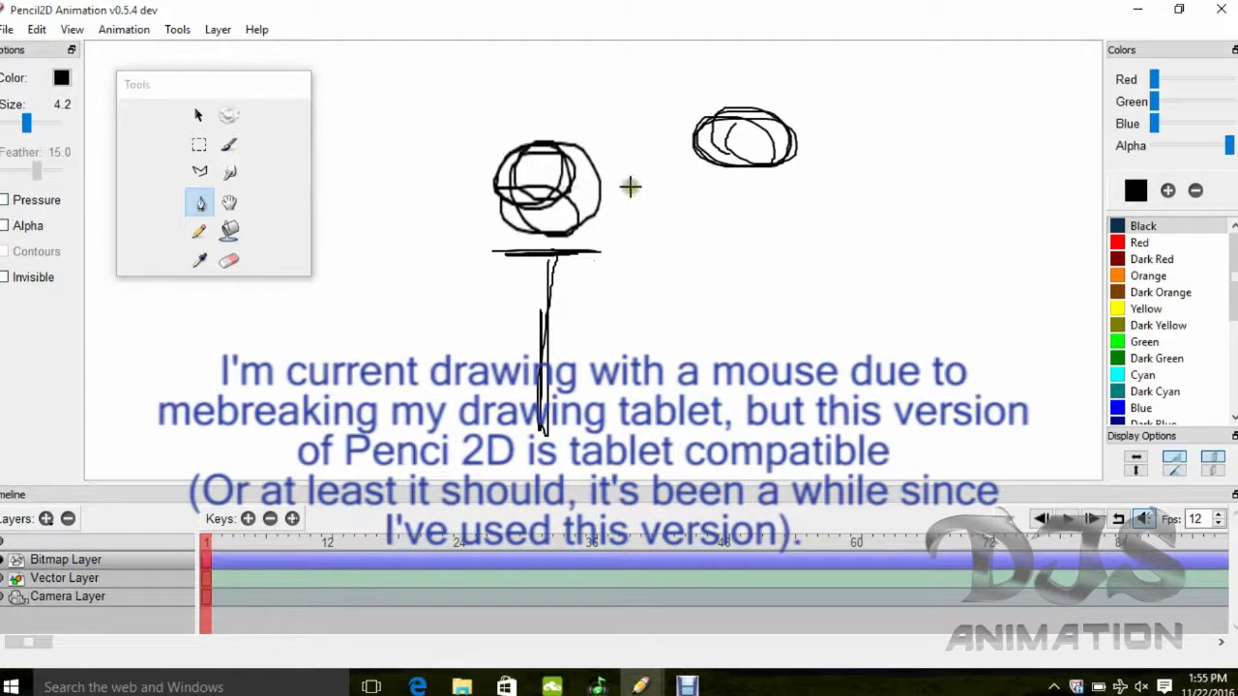
mouse_move(696, 202)
mouse_down()
mouse_move(666, 199)
mouse_move(795, 202)
mouse_up()
drag(34, 129, 35, 123)
mouse_move(786, 254)
mouse_down()
mouse_move(782, 277)
mouse_move(737, 288)
mouse_move(765, 273)
mouse_up()
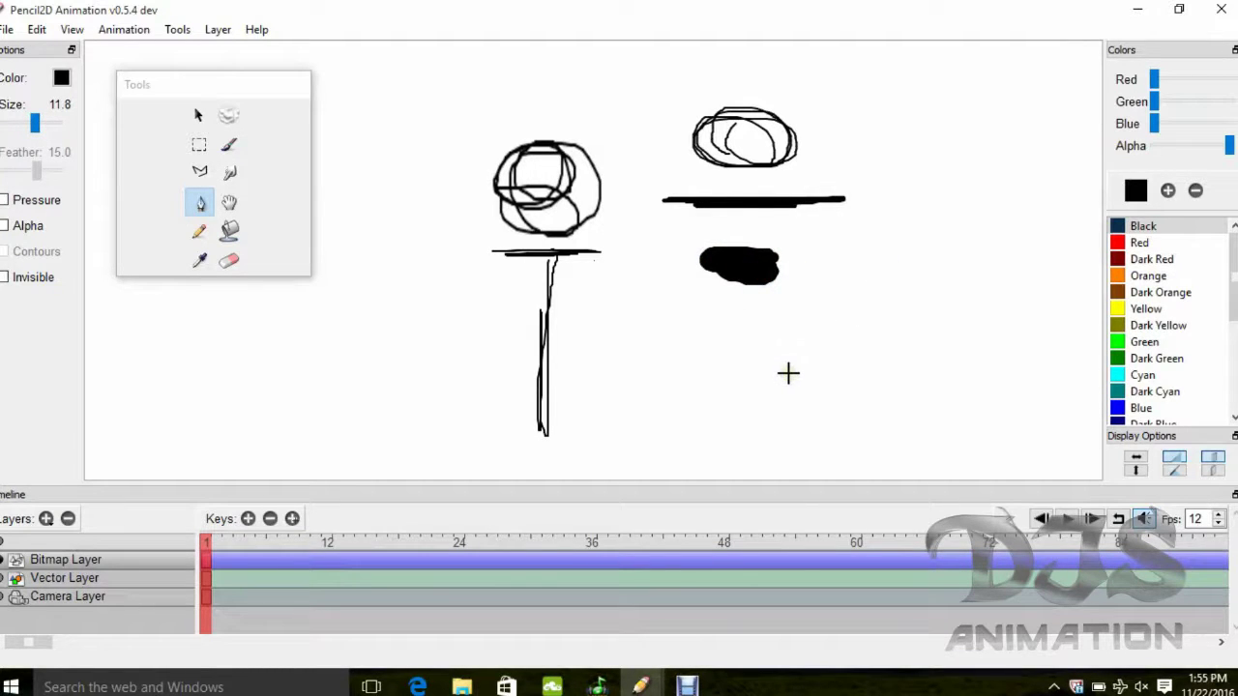
Reduce the pen size to 2.0 and draw loose overlapping ovals below the solid black blob.
drag(788, 373, 770, 371)
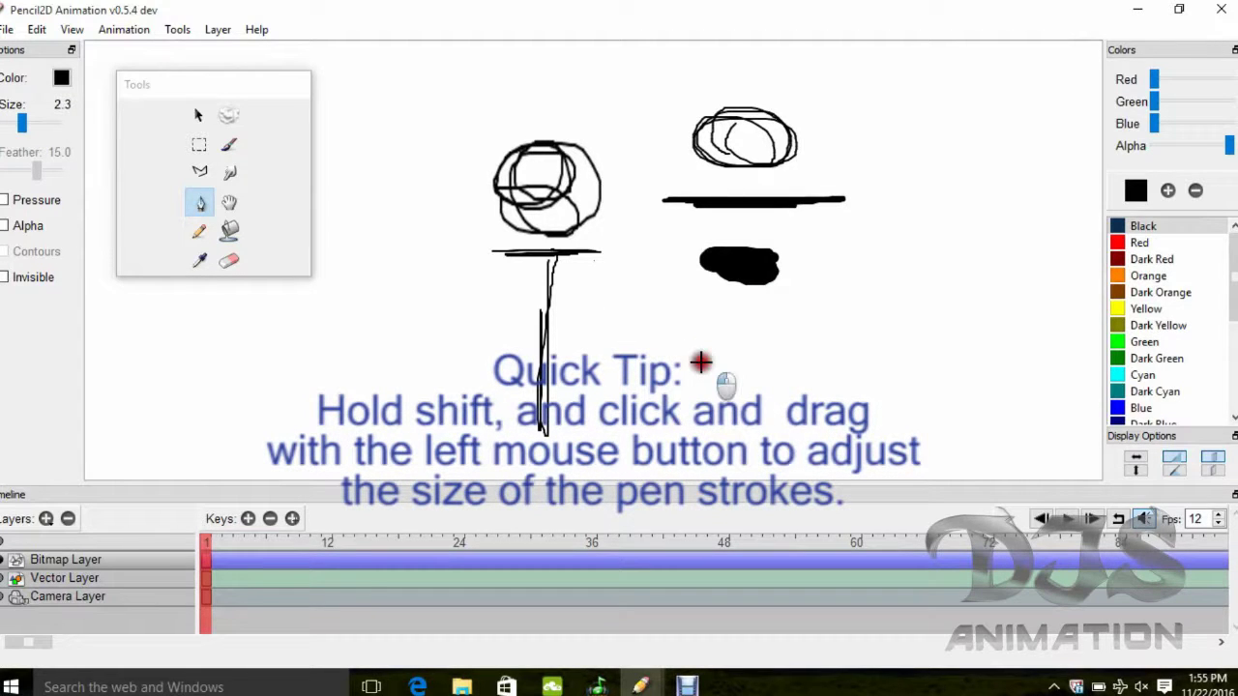
mouse_move(700, 361)
mouse_down()
mouse_move(752, 362)
mouse_move(691, 362)
mouse_move(725, 368)
mouse_move(704, 369)
mouse_up()
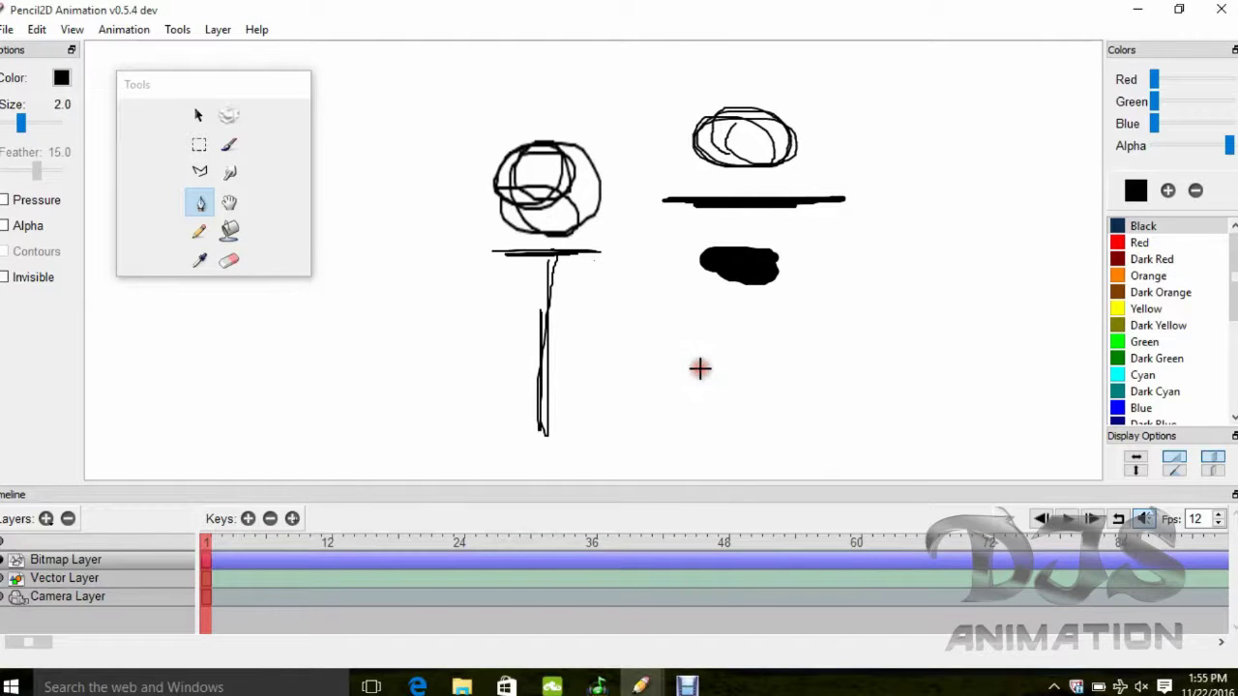
mouse_move(708, 336)
mouse_down()
mouse_move(677, 339)
mouse_move(747, 335)
mouse_up()
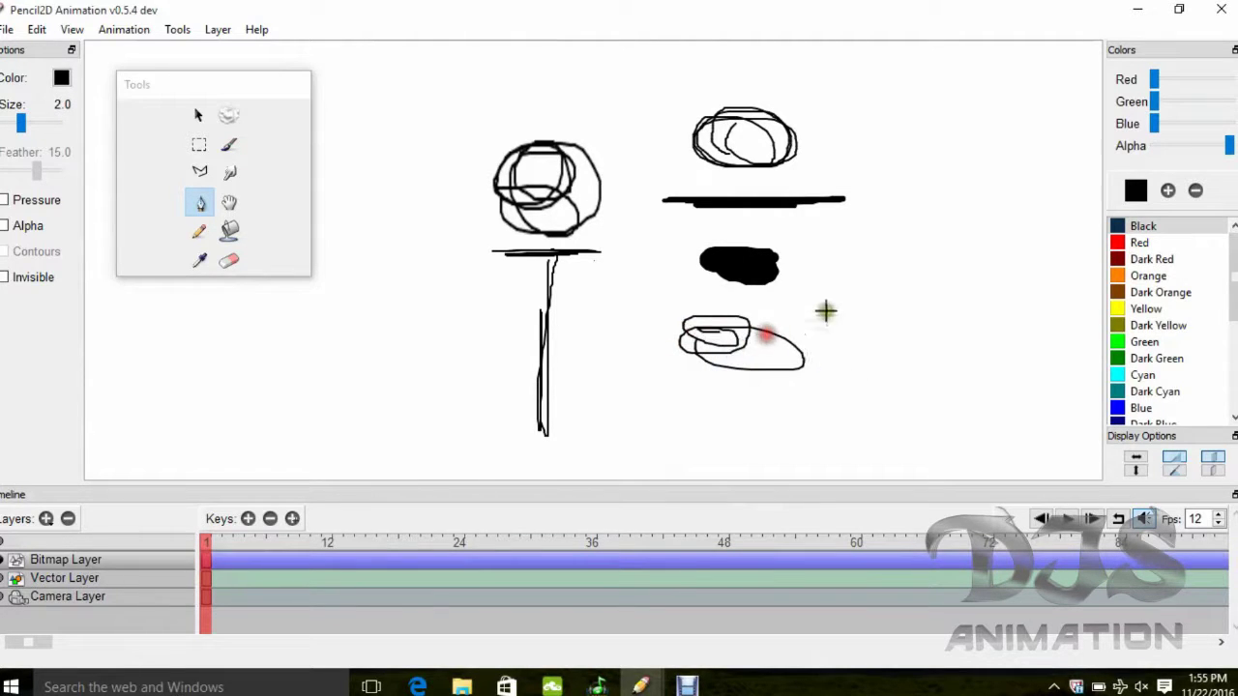
Set the pen size to 0.7 and sketch thin overlapping ovals on the cleared canvas.
mouse_move(821, 304)
mouse_down()
mouse_move(853, 298)
mouse_move(815, 293)
mouse_up()
mouse_move(863, 382)
mouse_down()
mouse_move(762, 450)
mouse_move(795, 393)
mouse_move(780, 393)
mouse_move(917, 391)
mouse_move(853, 377)
mouse_move(919, 374)
mouse_up()
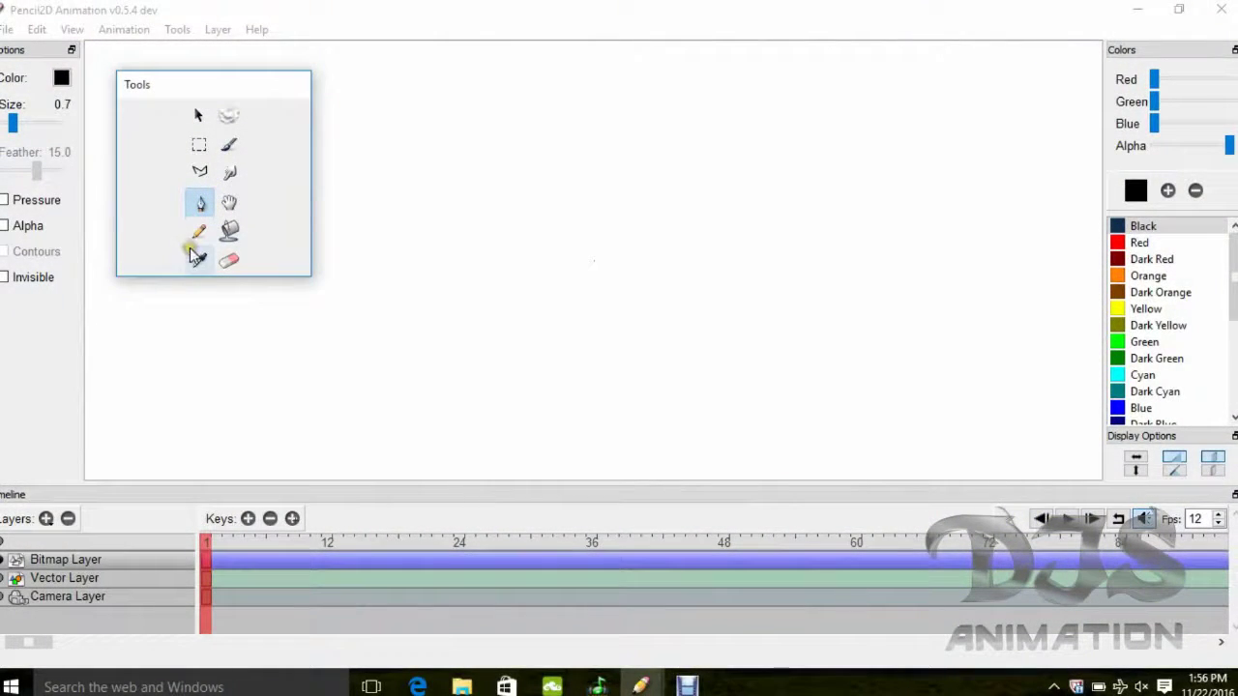
mouse_move(445, 184)
mouse_down()
mouse_move(471, 146)
mouse_move(541, 197)
mouse_move(441, 194)
mouse_move(466, 153)
mouse_move(541, 212)
mouse_up()
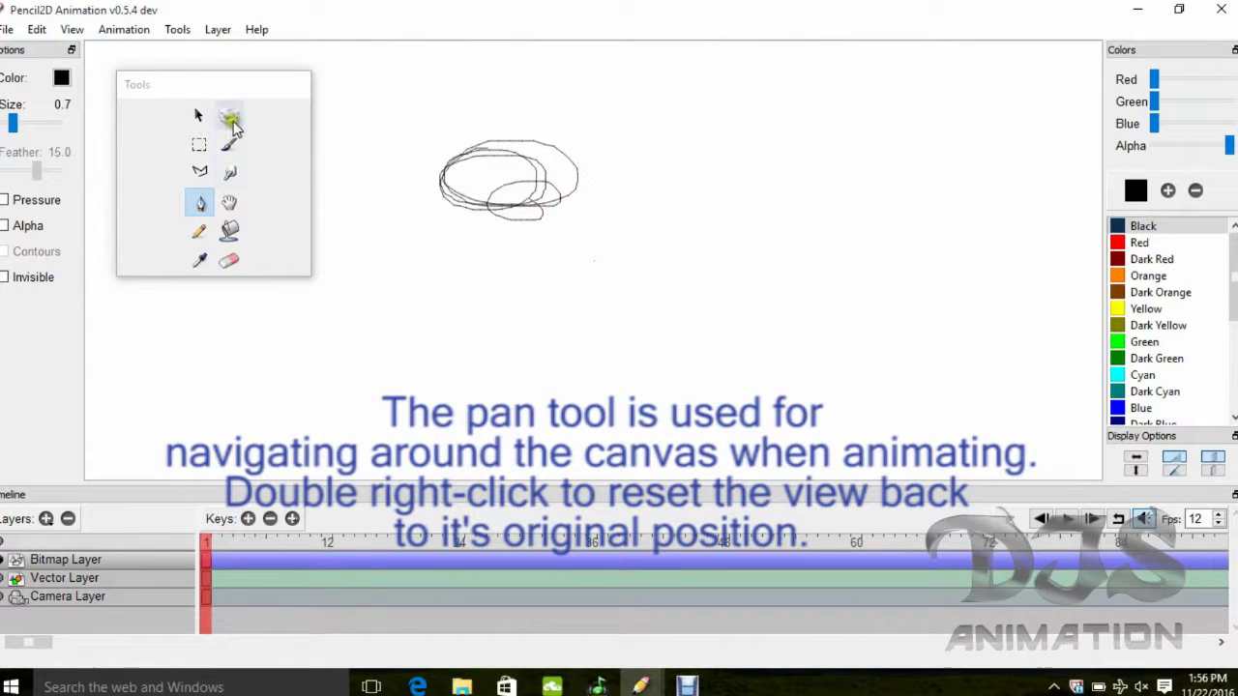
Pan the canvas with the Hand tool and zoom in and out on the sketched ovals.
click(229, 203)
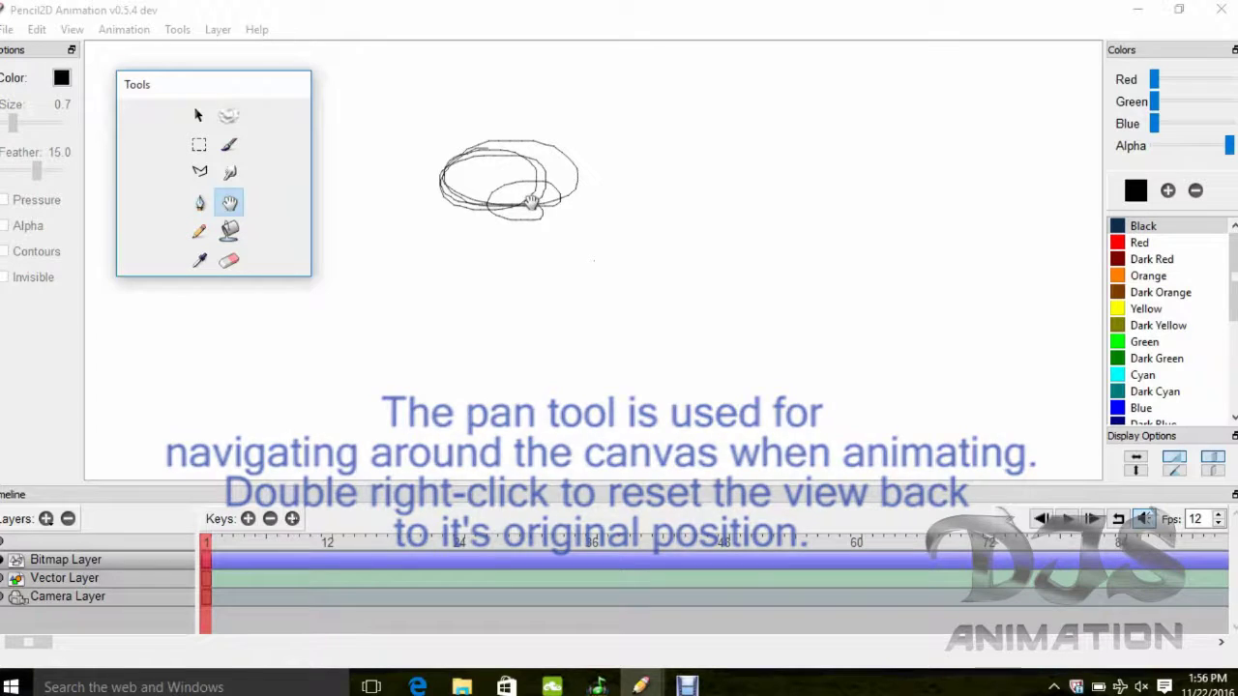
drag(522, 202, 537, 294)
mouse_move(401, 109)
mouse_down()
mouse_move(393, 88)
mouse_move(602, 254)
mouse_move(650, 317)
mouse_move(606, 280)
mouse_up()
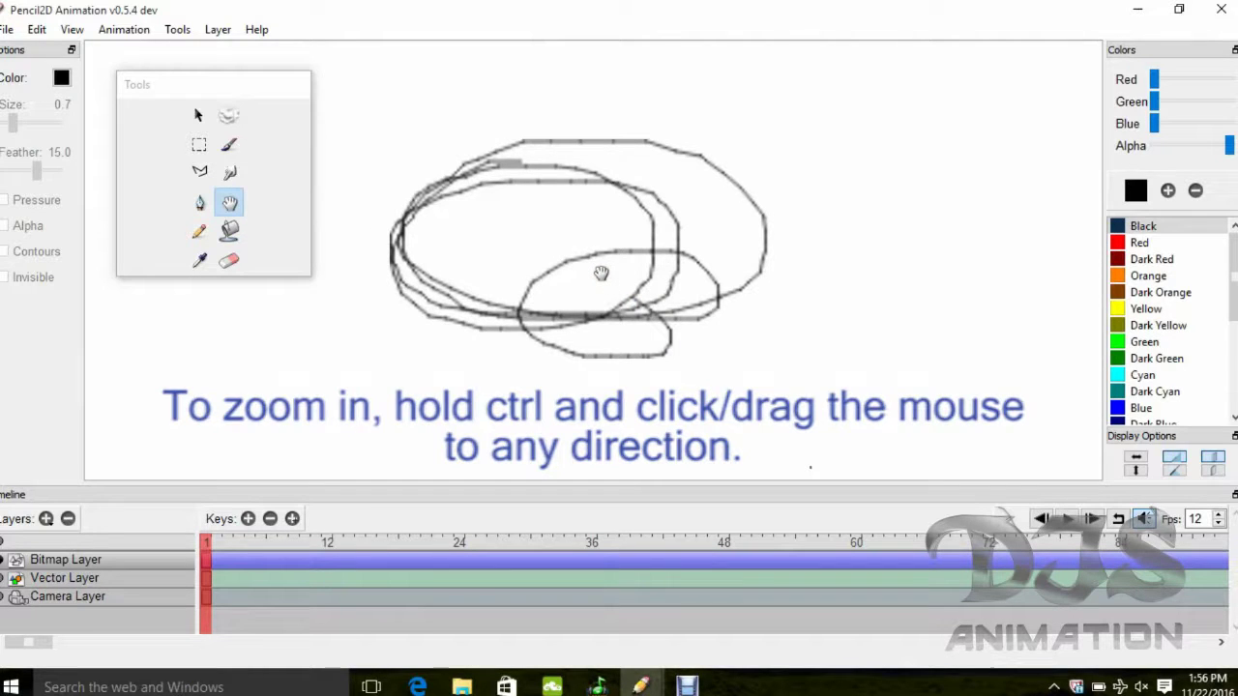
scroll(601, 273, up, 2)
scroll(600, 274, down, 3)
scroll(600, 274, up, 3)
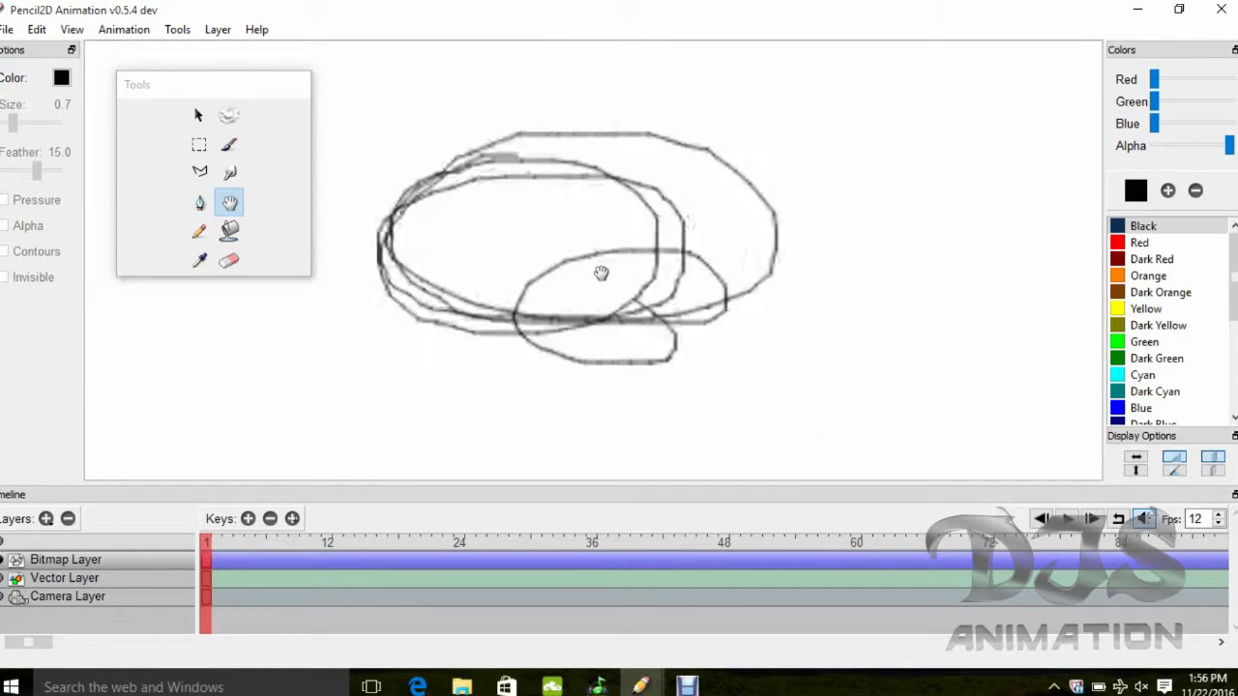
scroll(602, 275, down, 4)
scroll(601, 277, up, 3)
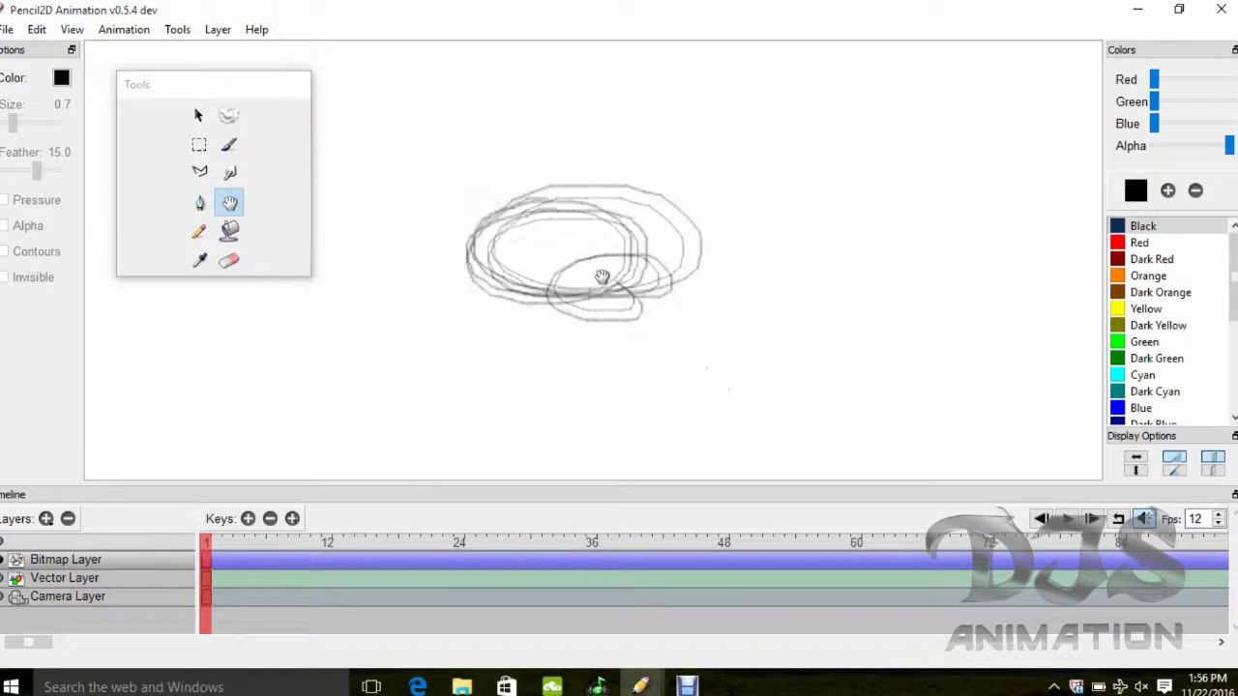
scroll(602, 279, down, 3)
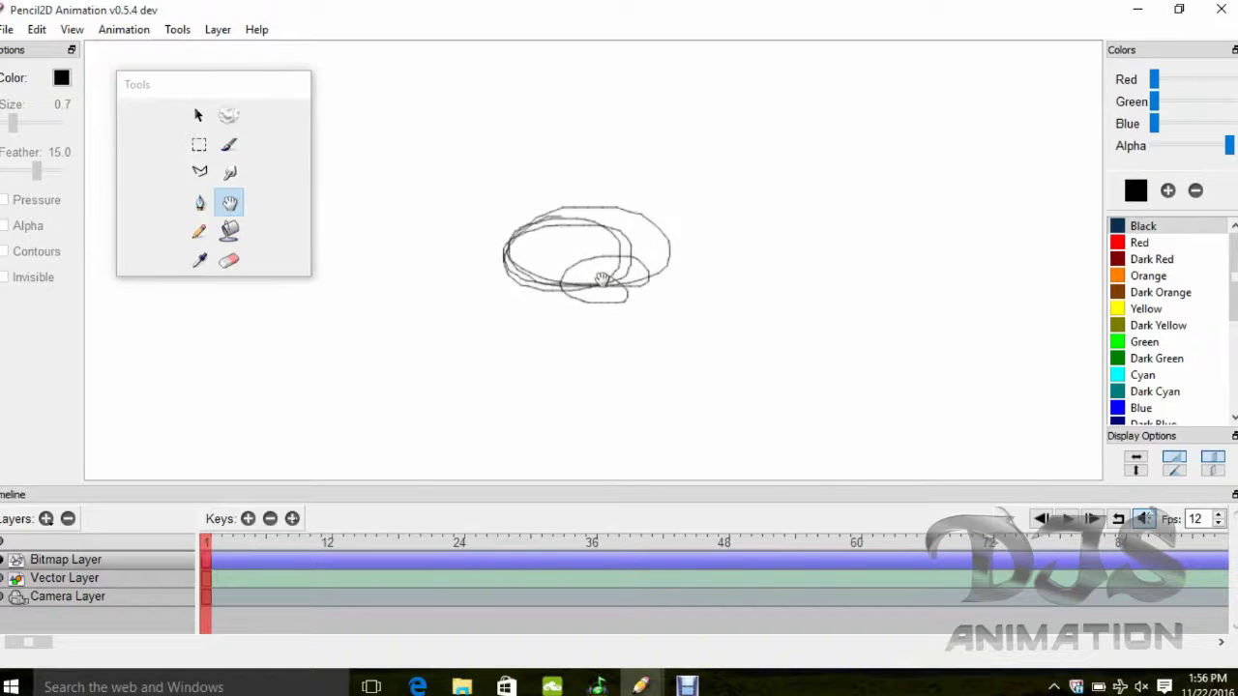
scroll(602, 280, up, 3)
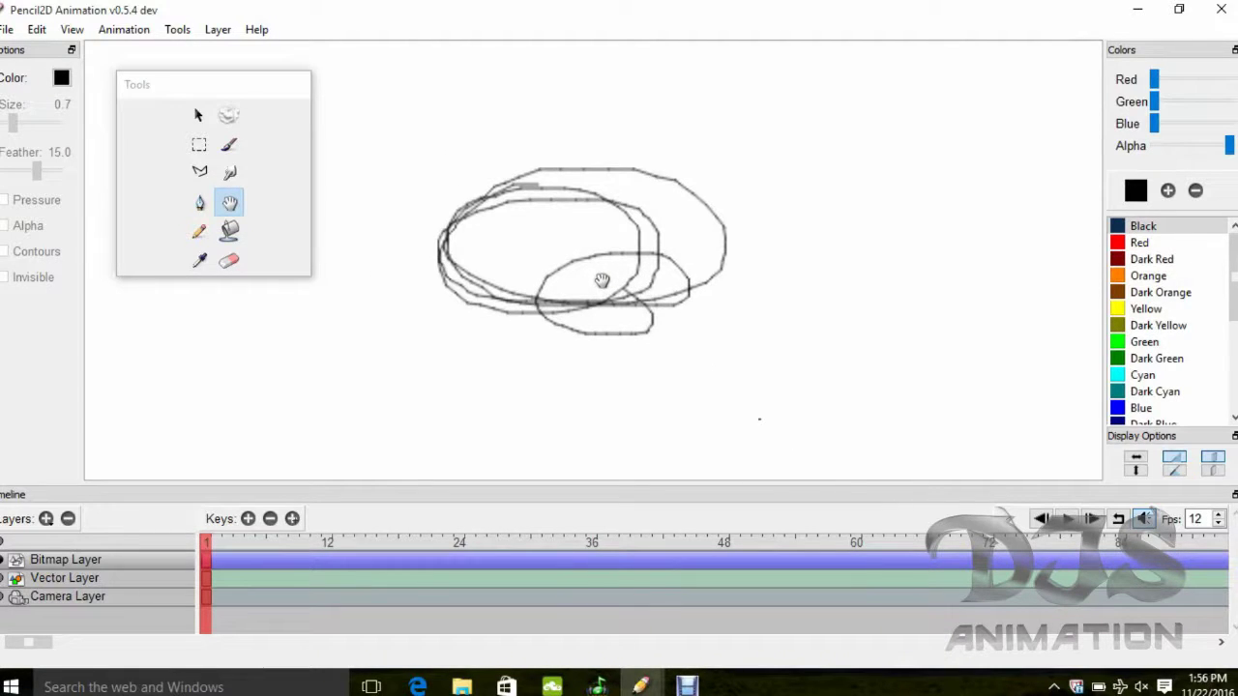
drag(590, 249, 605, 338)
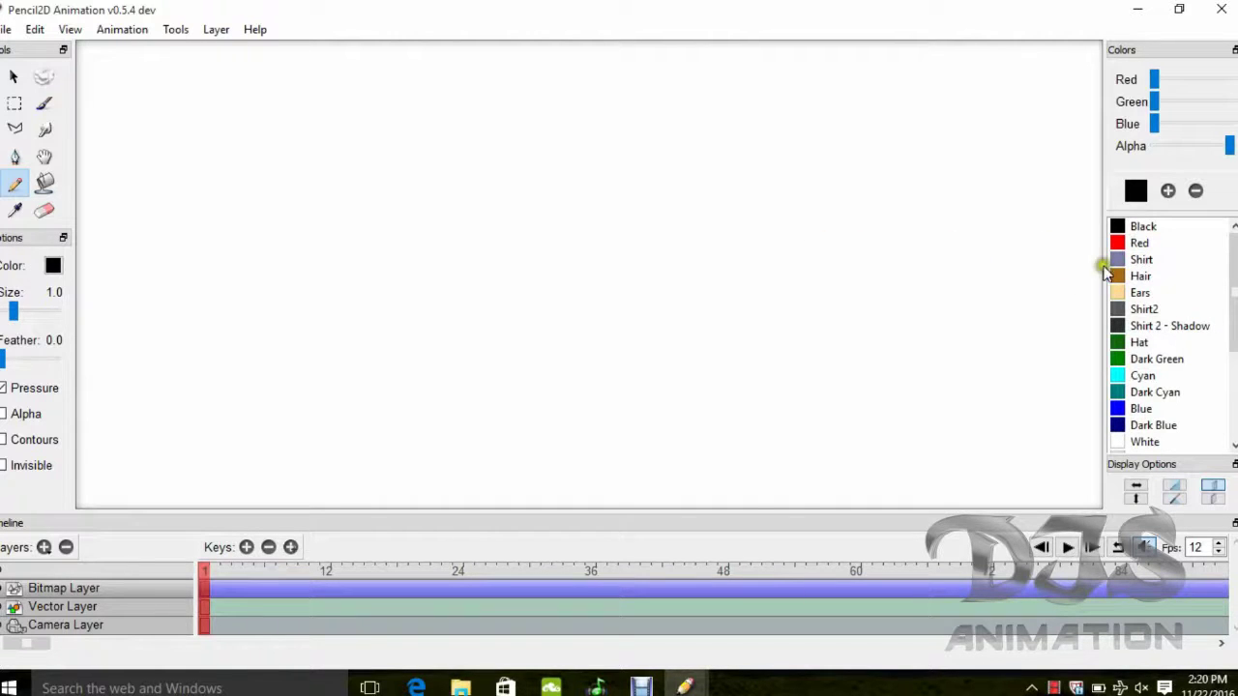
Paint soft freehand strokes with the Brush tool in the Shirt color, at size 1.0 and feather 15.0.
click(1114, 259)
click(44, 102)
mouse_move(334, 188)
mouse_down()
mouse_move(419, 200)
mouse_move(350, 218)
mouse_move(387, 206)
mouse_move(473, 282)
mouse_move(460, 188)
mouse_move(480, 238)
mouse_up()
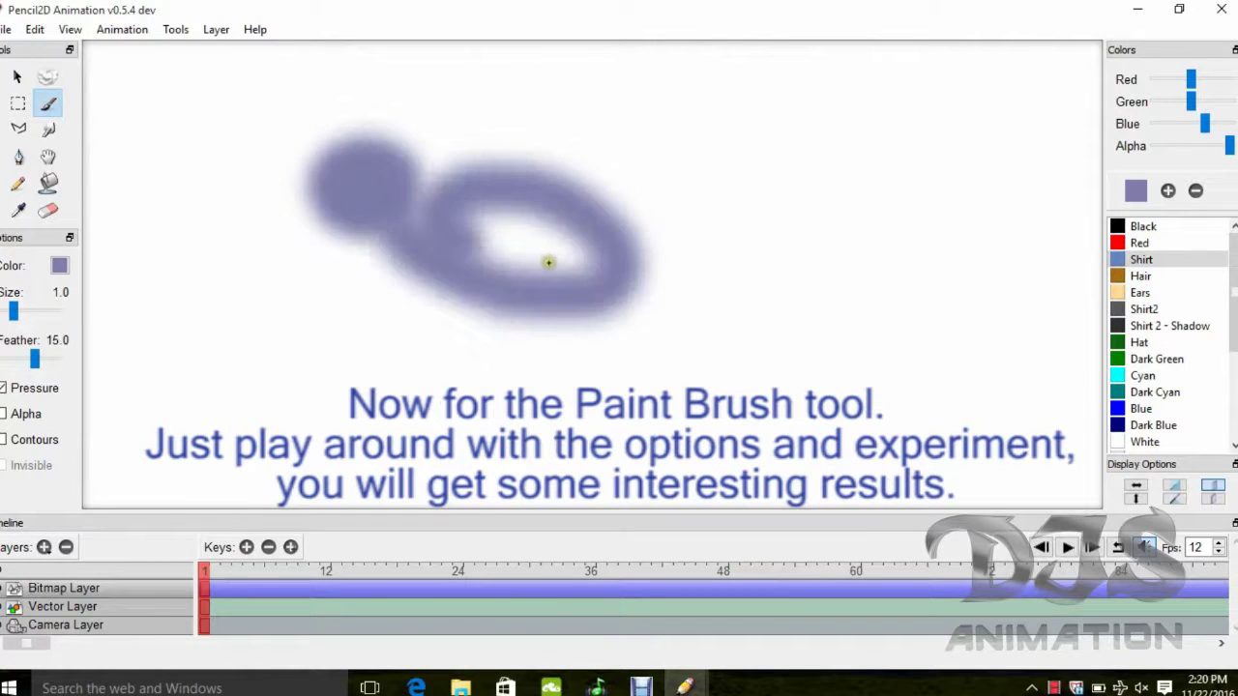
scroll(549, 261, down, 3)
mouse_move(548, 199)
mouse_down()
mouse_move(516, 193)
mouse_move(525, 215)
mouse_move(904, 202)
mouse_move(584, 170)
mouse_up()
drag(431, 361, 463, 262)
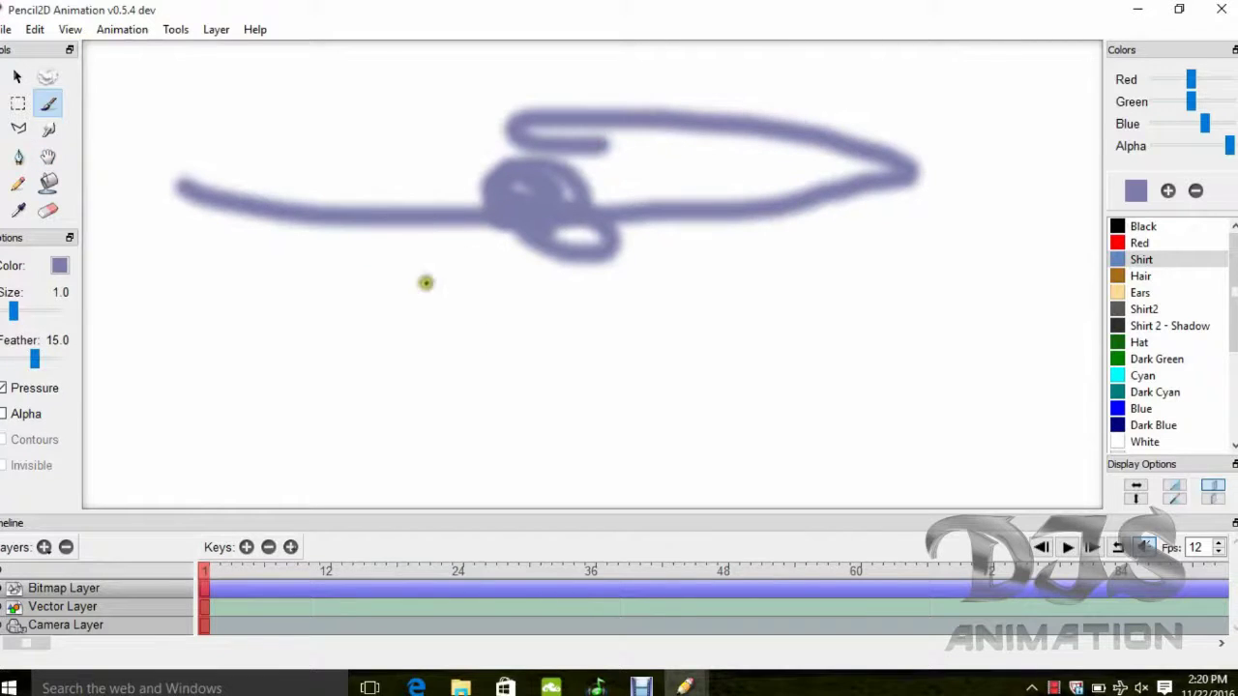
Draw a zigzag of connected straight Brush lines across the canvas in the Shirt color, at size 4.8 and feather 0.5.
mouse_move(301, 323)
mouse_down()
mouse_move(277, 315)
mouse_move(293, 318)
mouse_move(277, 326)
mouse_move(305, 286)
mouse_up()
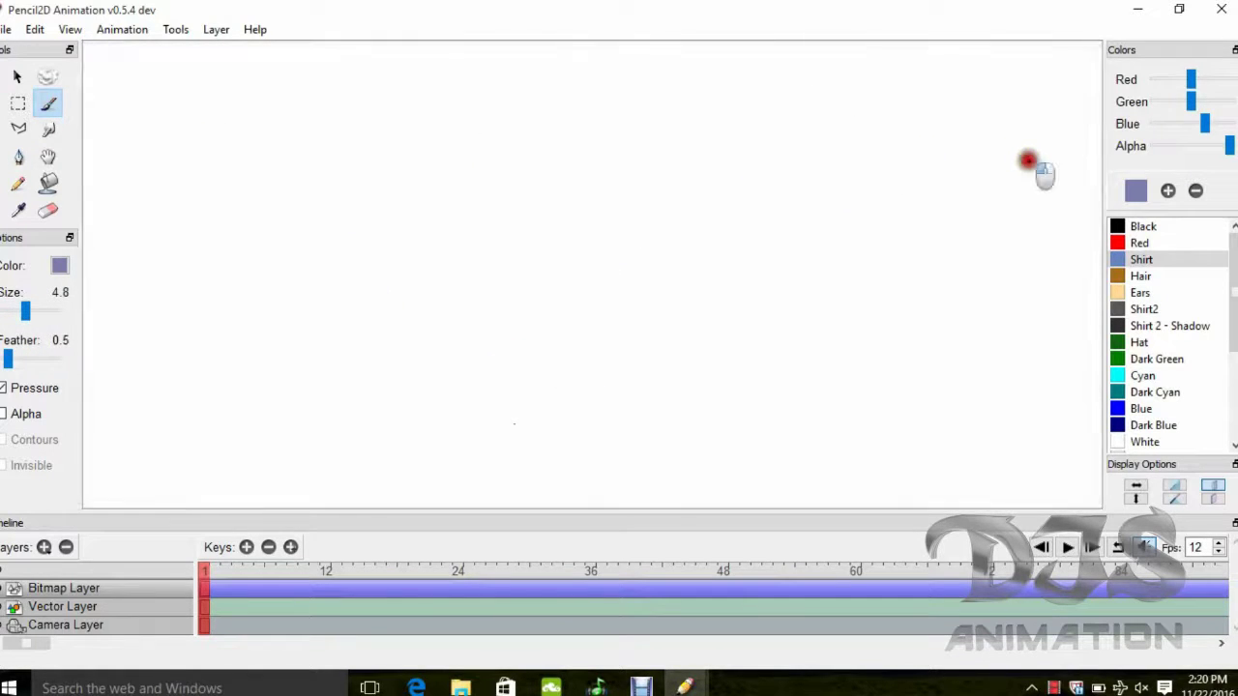
shift+click(1028, 160)
ctrl+shift+click(255, 224)
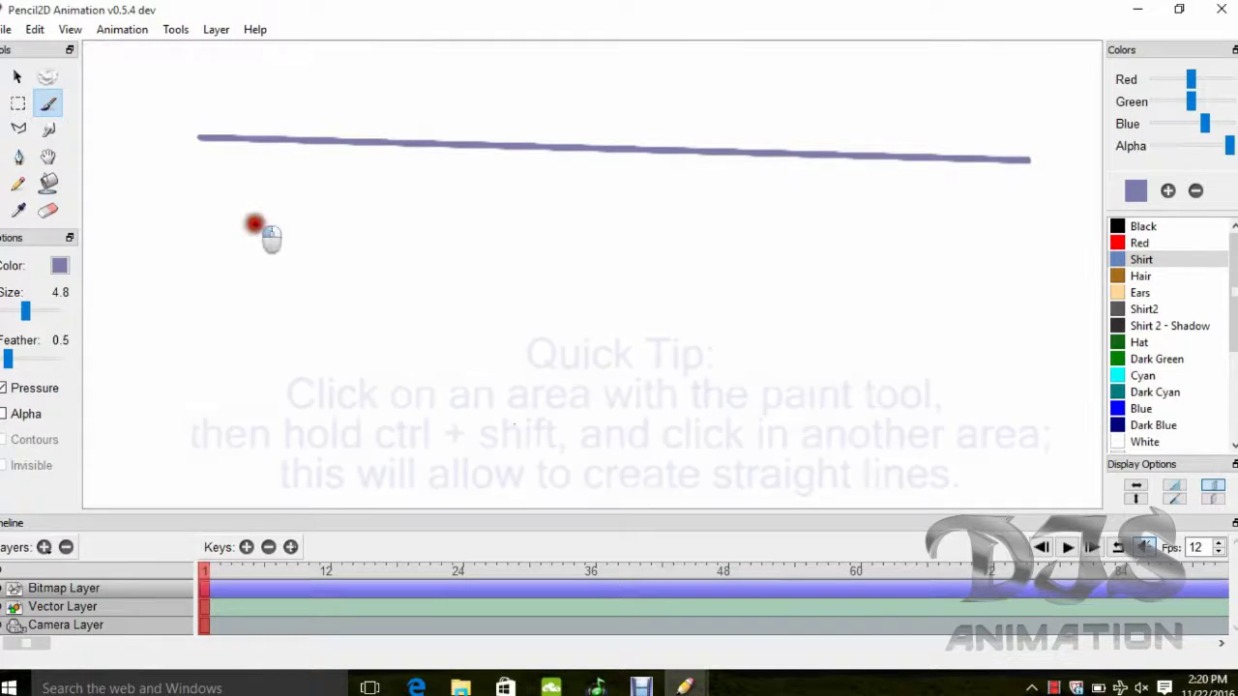
ctrl+shift+click(1007, 267)
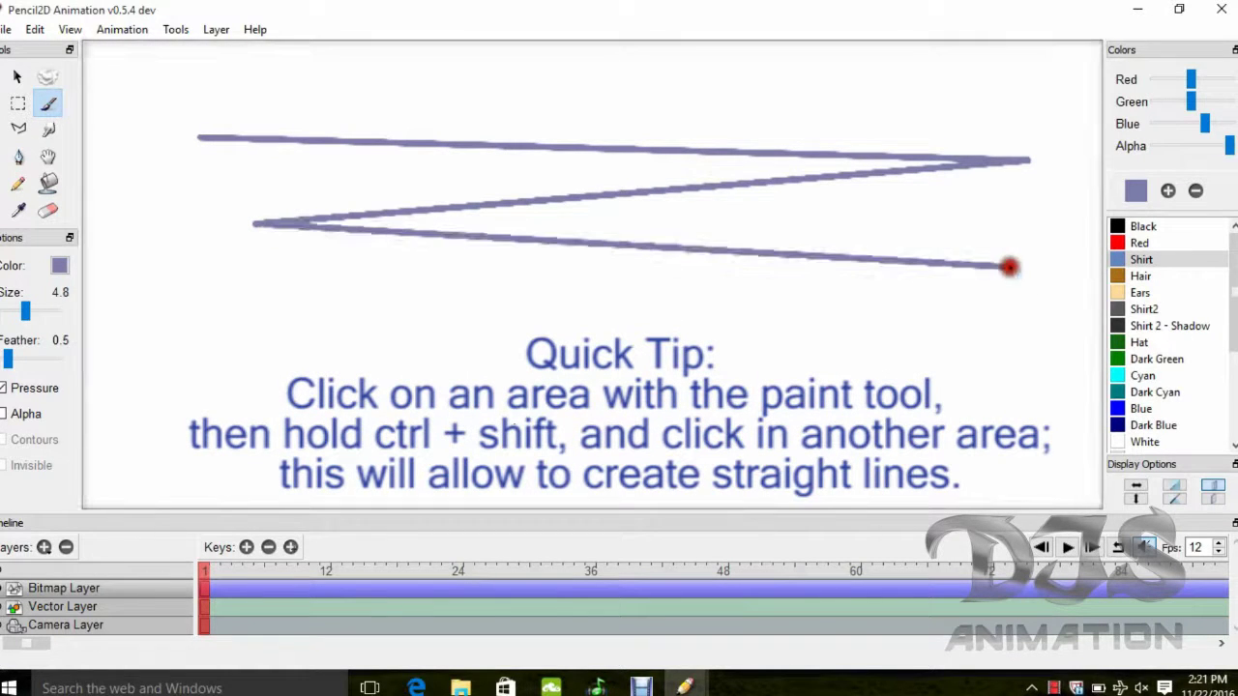
ctrl+shift+click(143, 280)
Paint a small oval below the zigzag's lowest line and try a straight brush line toward the canvas's lower right.
mouse_move(208, 332)
mouse_down()
mouse_move(250, 343)
mouse_move(189, 329)
mouse_up()
mouse_move(241, 334)
mouse_down()
mouse_move(186, 318)
mouse_move(182, 342)
mouse_move(211, 340)
mouse_up()
click(1006, 367)
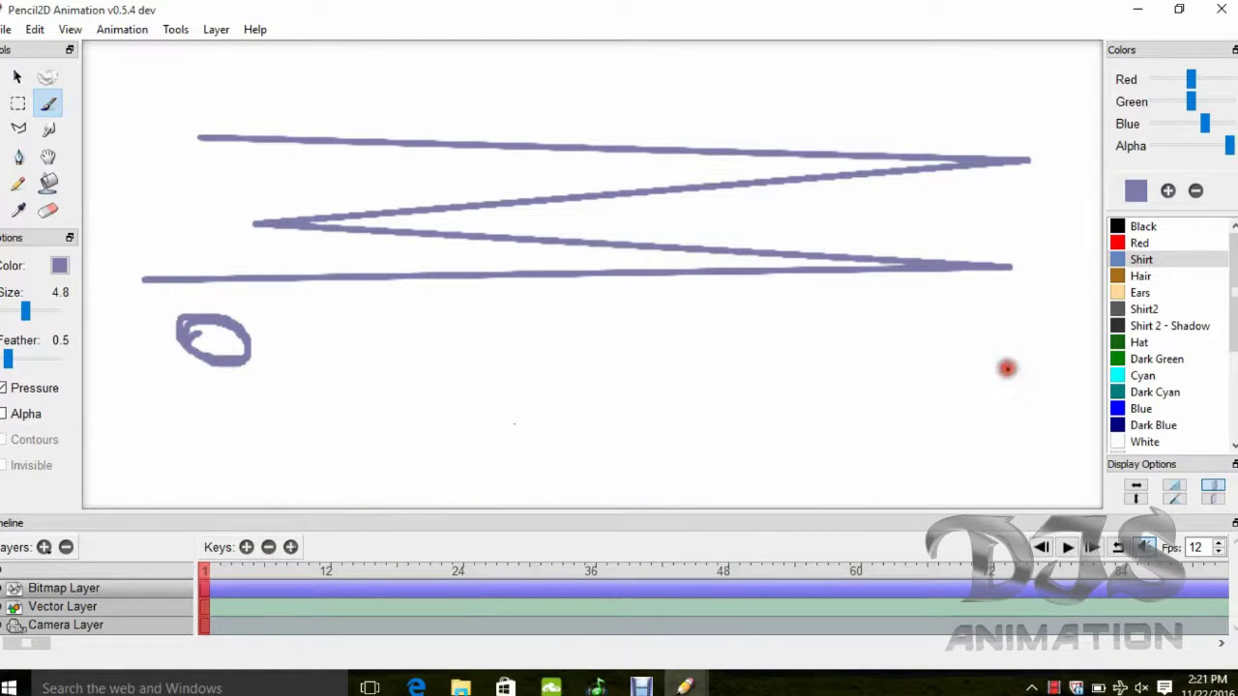
shift+click(1007, 367)
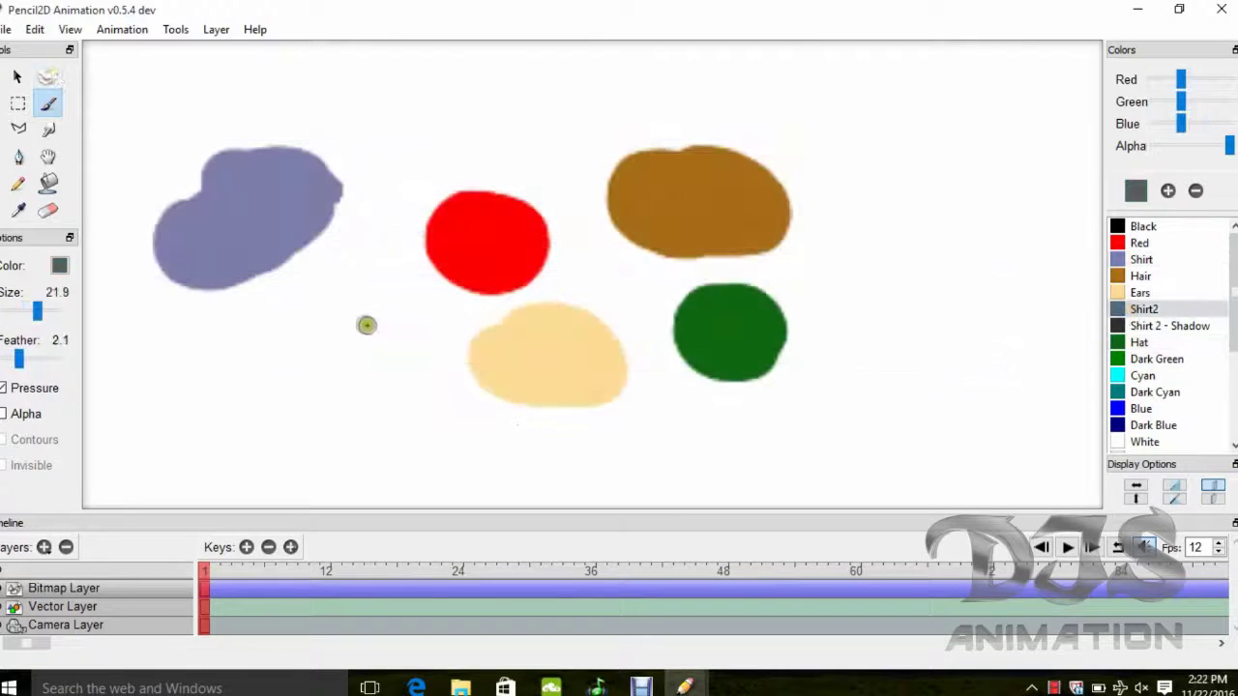
Paint a gray Shirt2 blob below the purple one, and sample the red, brown, green, cream and gray blobs with the Eyedropper.
mouse_move(367, 324)
mouse_down()
mouse_move(332, 351)
mouse_move(318, 333)
mouse_move(379, 320)
mouse_move(277, 347)
mouse_move(339, 341)
mouse_up()
click(19, 210)
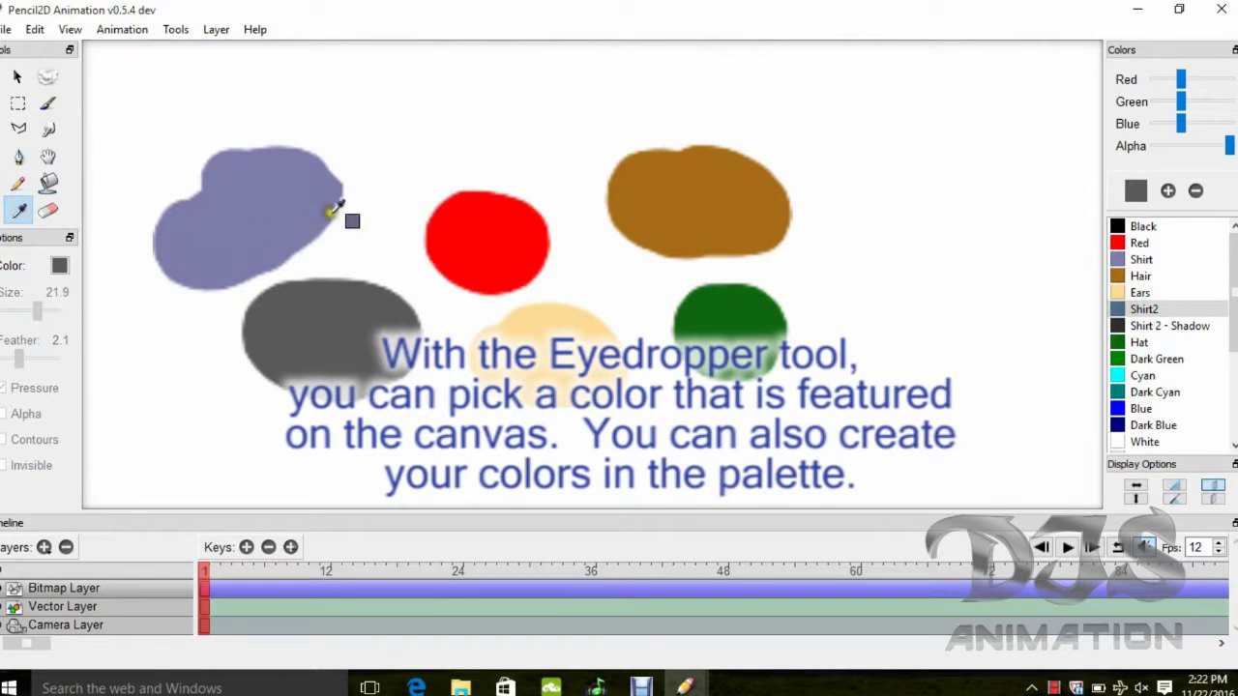
click(470, 226)
click(663, 199)
click(723, 326)
click(578, 341)
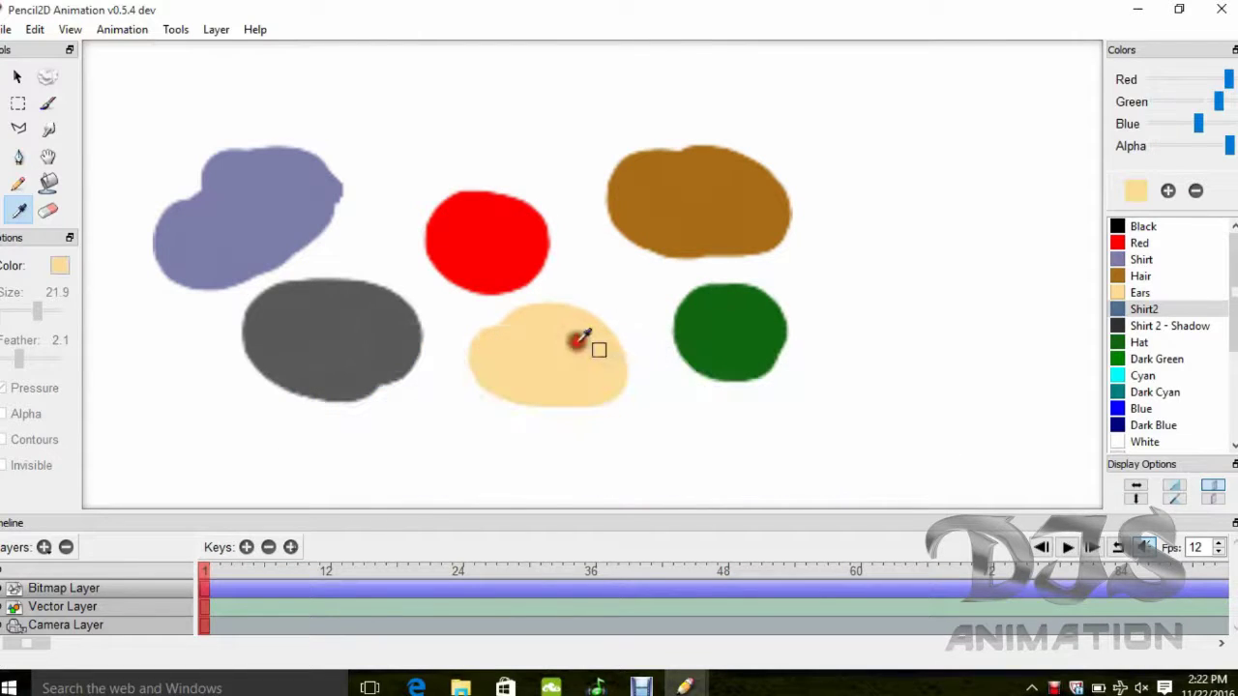
click(306, 345)
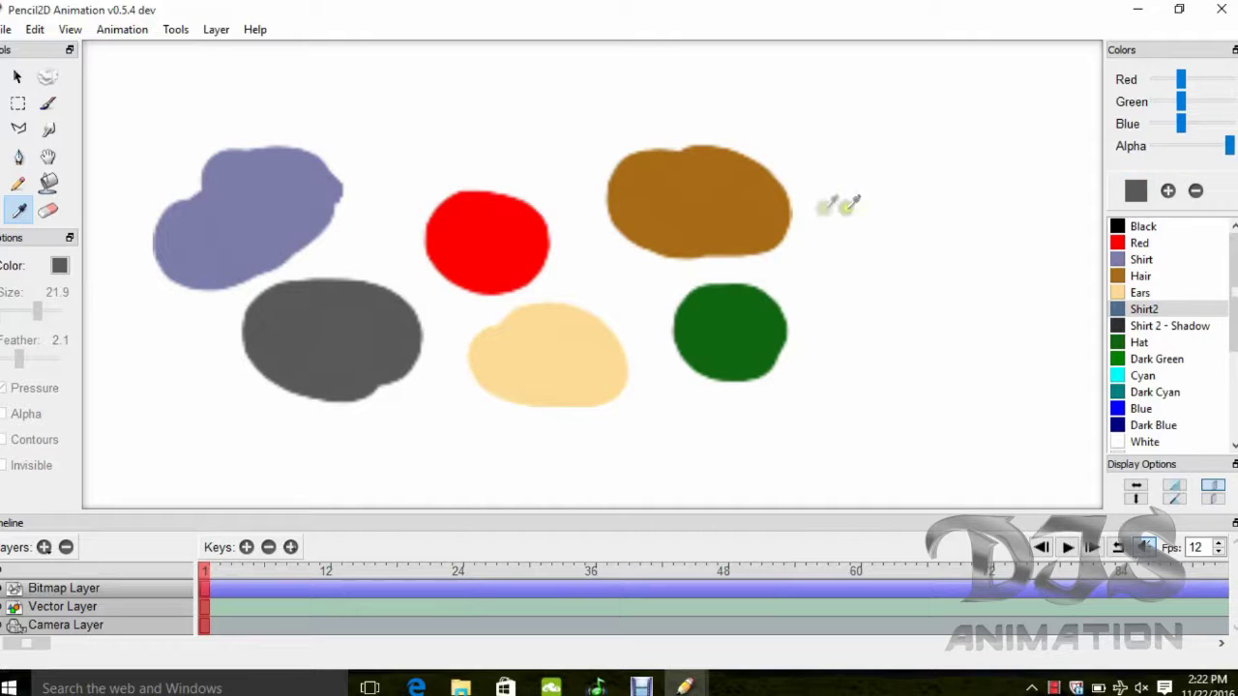
Sample the brown, green, cream, red, gray and purple blobs again with the Eyedropper, ending on the dark green one.
click(747, 205)
click(747, 319)
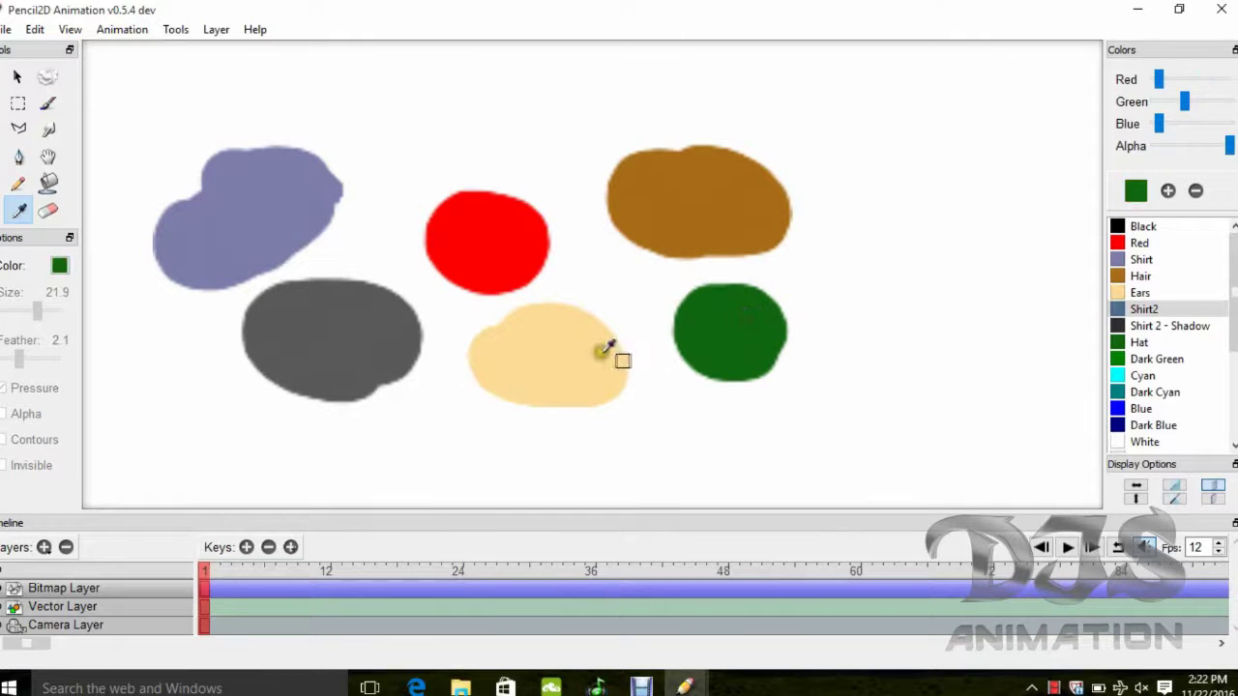
click(601, 350)
click(506, 210)
click(352, 327)
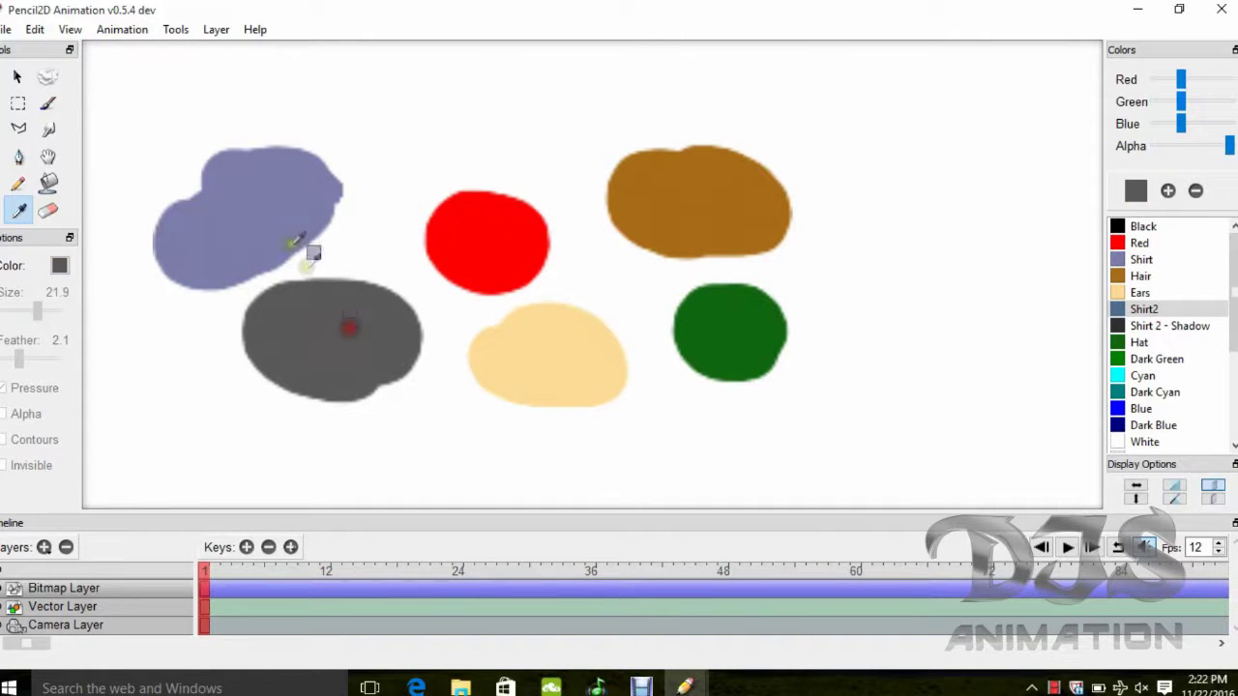
click(257, 196)
click(712, 206)
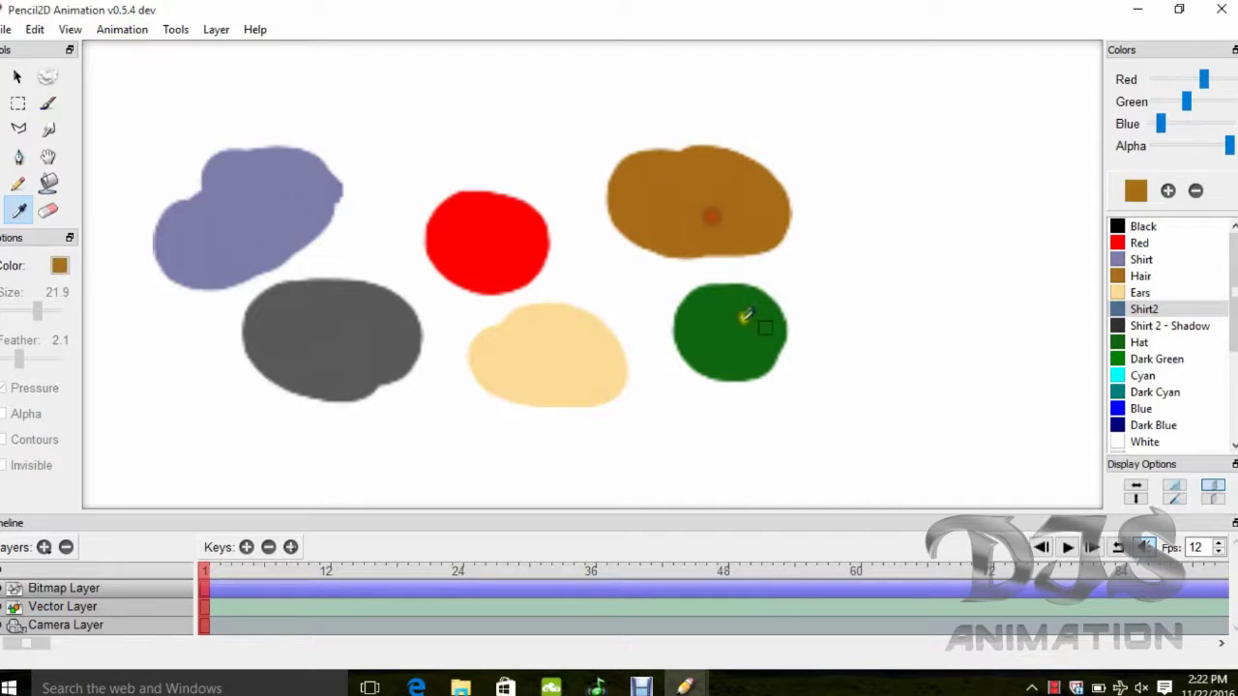
click(746, 327)
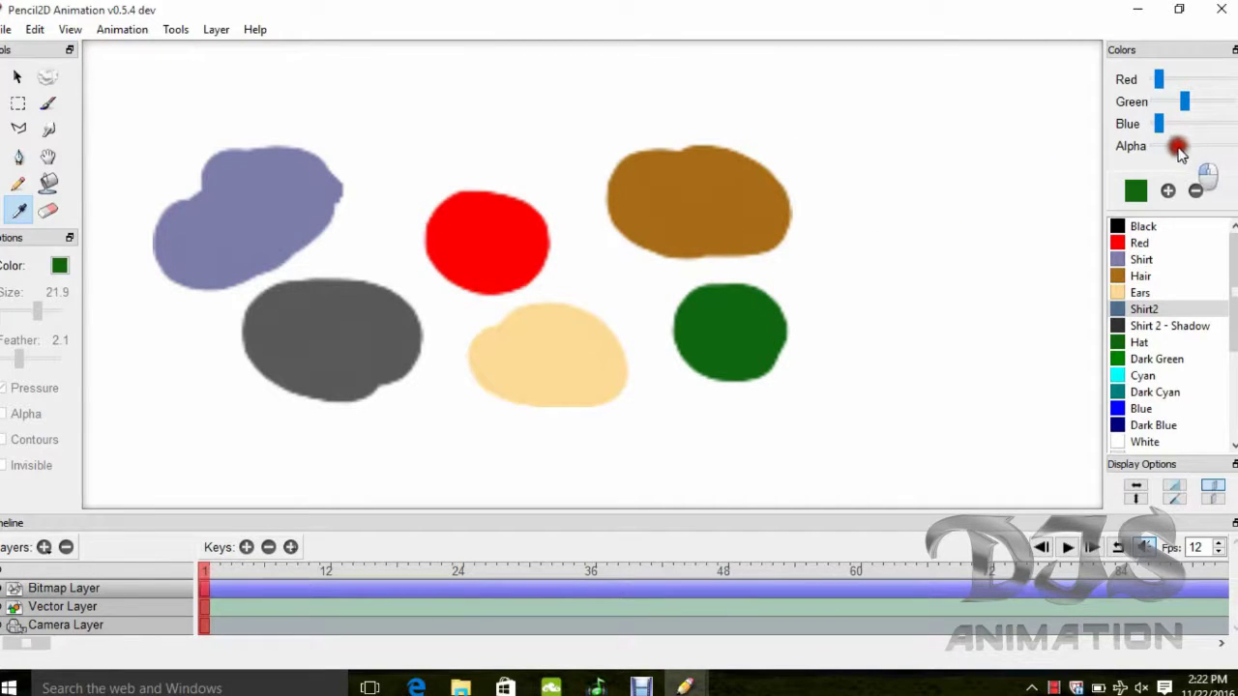
Mix a semi-transparent custom color from the sampled green by adjusting its alpha, blue, green and red amounts.
drag(1170, 153, 1162, 145)
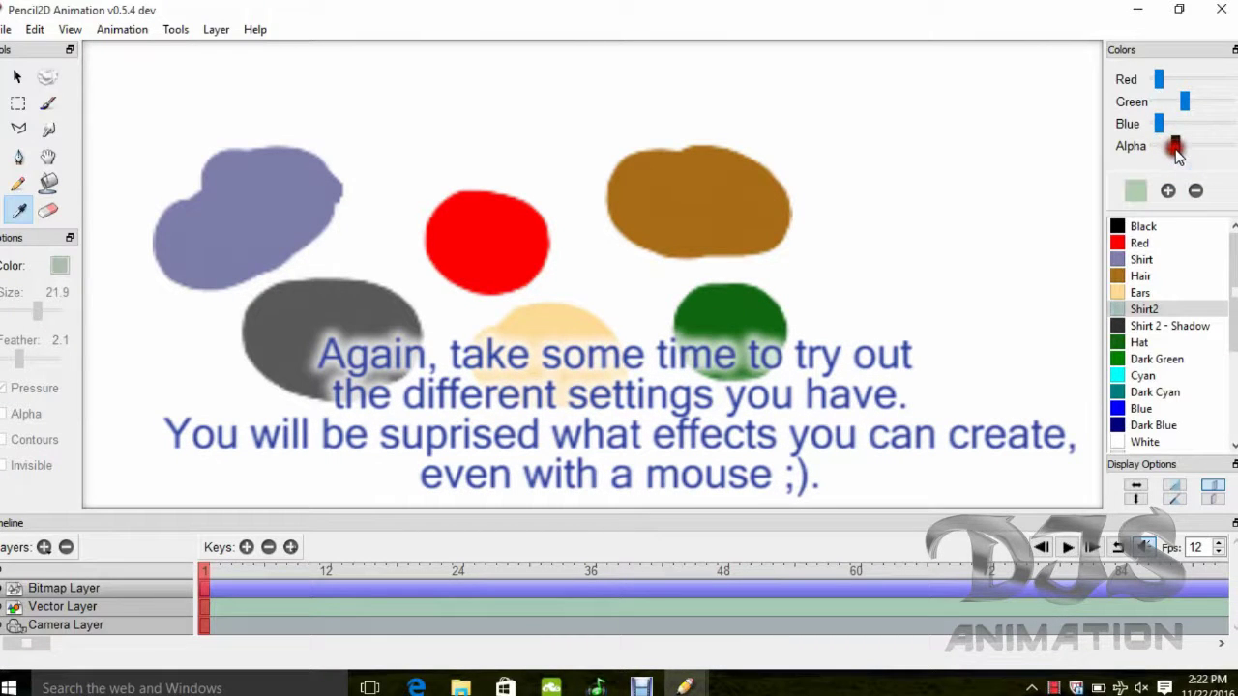
drag(1182, 145, 1201, 108)
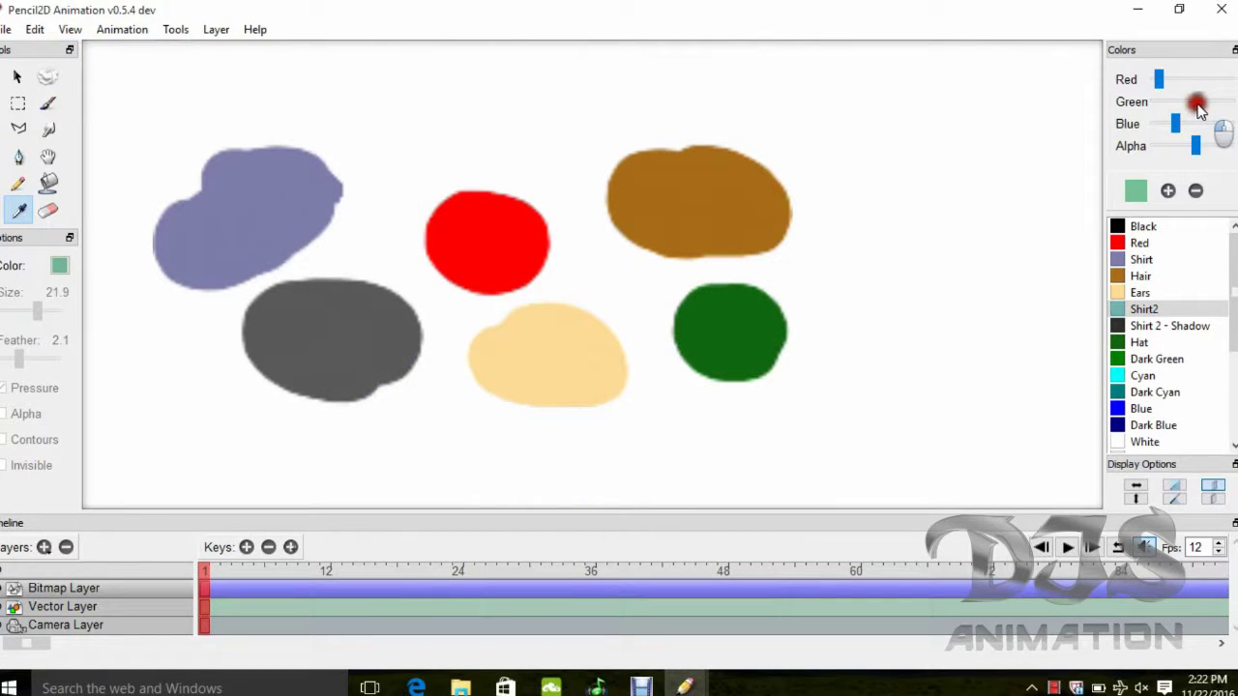
click(1158, 81)
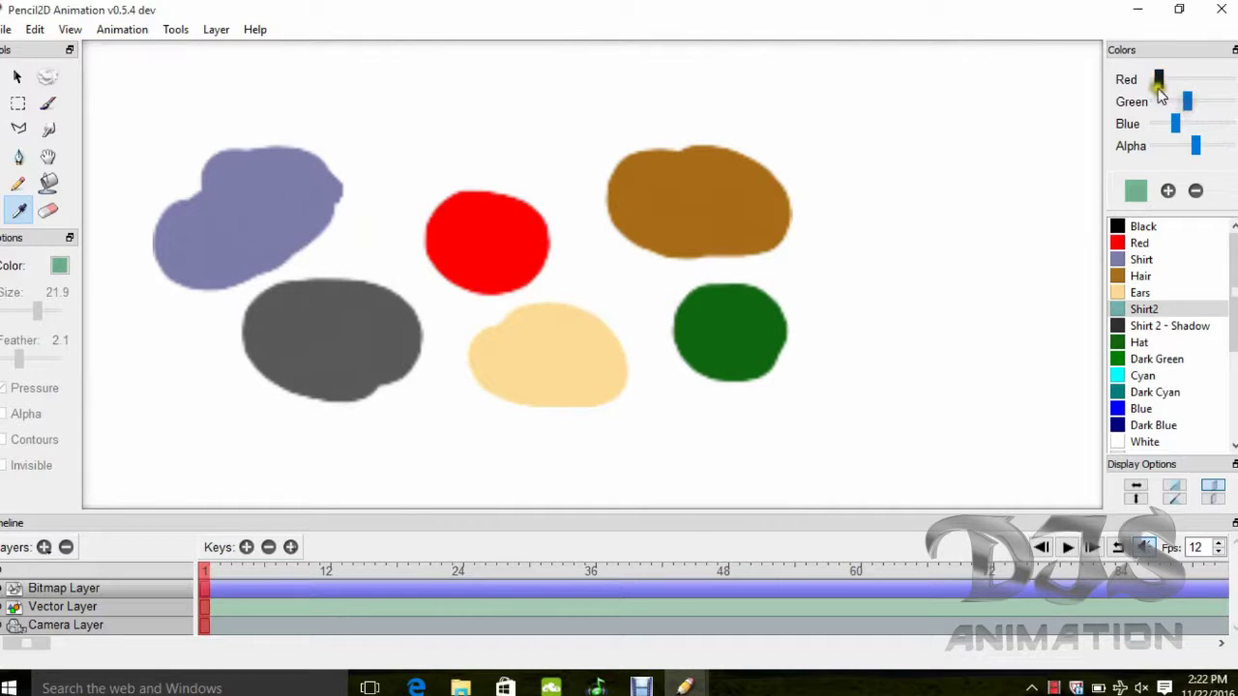
drag(1160, 82, 1166, 85)
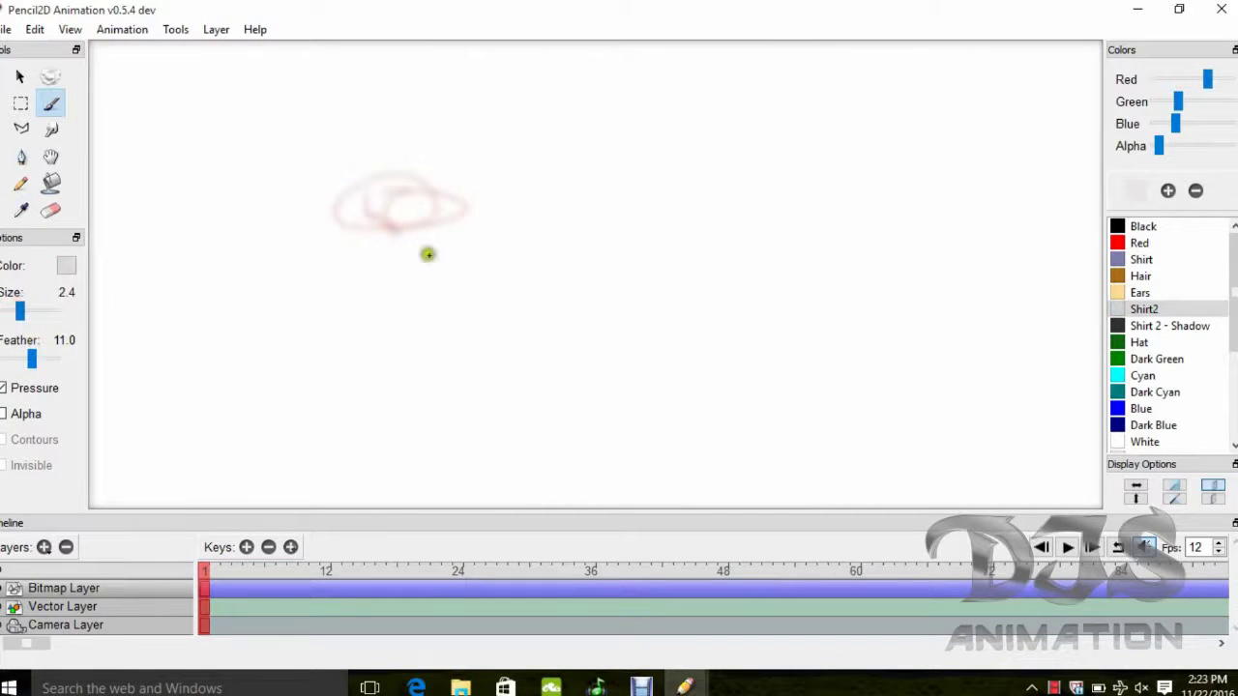
Paint faint reddish brush ovals, and spread broad soft strokes around them at size 11.8 and feather 87.3.
mouse_move(427, 255)
mouse_down()
mouse_move(480, 216)
mouse_move(468, 276)
mouse_up()
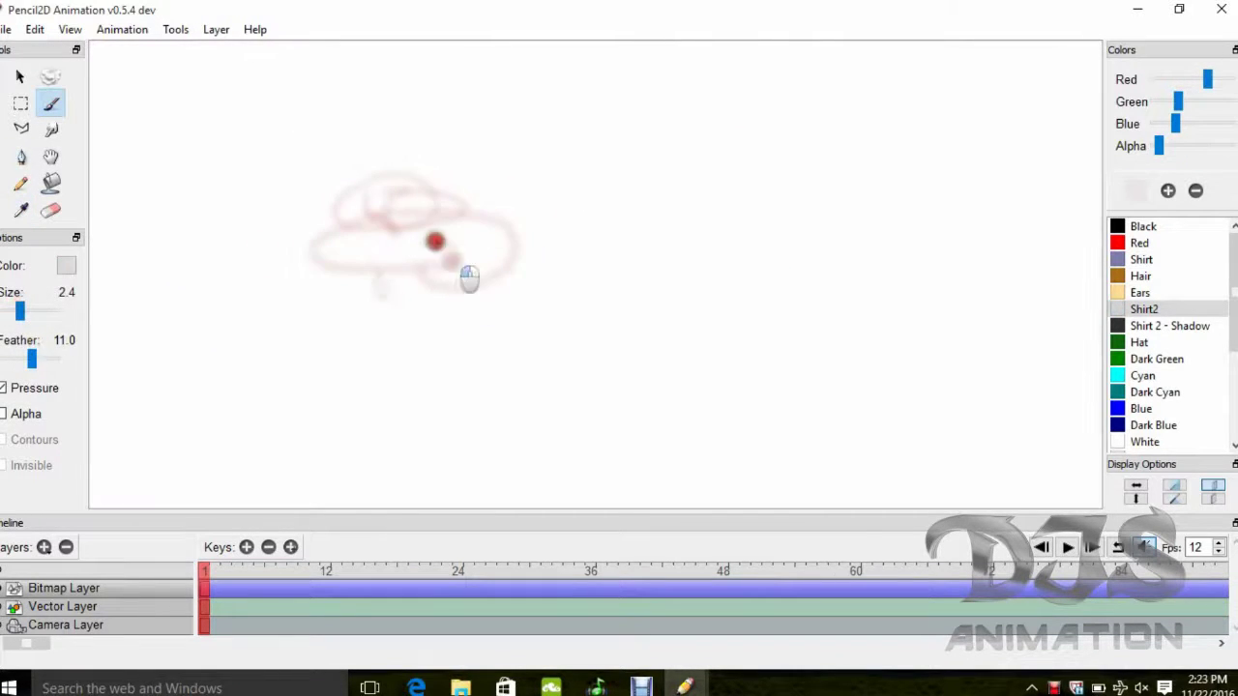
drag(34, 360, 48, 359)
drag(19, 309, 33, 309)
mouse_move(454, 268)
mouse_down()
mouse_move(533, 301)
mouse_move(409, 235)
mouse_move(479, 231)
mouse_move(486, 212)
mouse_move(529, 256)
mouse_move(303, 237)
mouse_move(469, 178)
mouse_move(789, 204)
mouse_move(485, 324)
mouse_move(505, 404)
mouse_move(468, 349)
mouse_move(615, 327)
mouse_move(734, 408)
mouse_move(899, 477)
mouse_move(512, 356)
mouse_move(915, 207)
mouse_move(637, 380)
mouse_move(712, 321)
mouse_move(509, 271)
mouse_move(660, 84)
mouse_move(456, 67)
mouse_move(747, 99)
mouse_move(774, 158)
mouse_move(647, 284)
mouse_move(524, 365)
mouse_move(589, 371)
mouse_move(619, 349)
mouse_up()
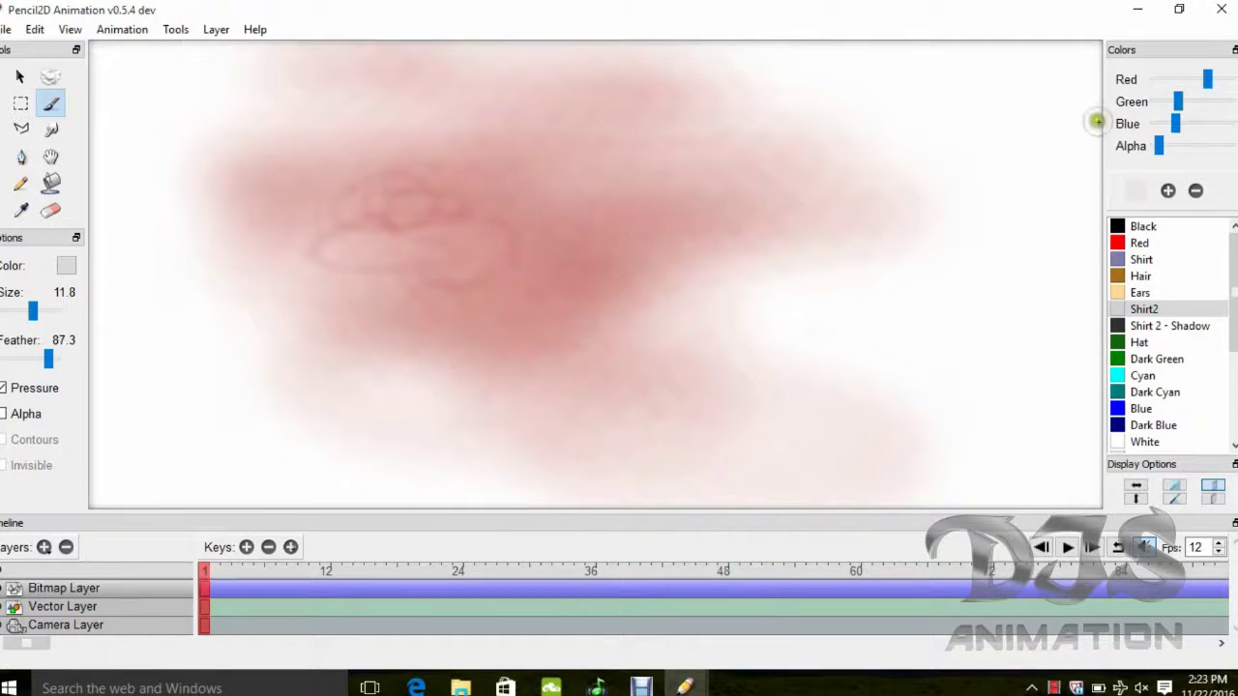
Paint soft strokes over the reddish haze in the Shirt color at reduced alpha, undo once, and repaint with a lower alpha.
click(1141, 261)
drag(1230, 147, 1172, 147)
mouse_move(492, 180)
mouse_down()
mouse_move(449, 157)
mouse_move(405, 294)
mouse_move(428, 274)
mouse_move(580, 339)
mouse_up()
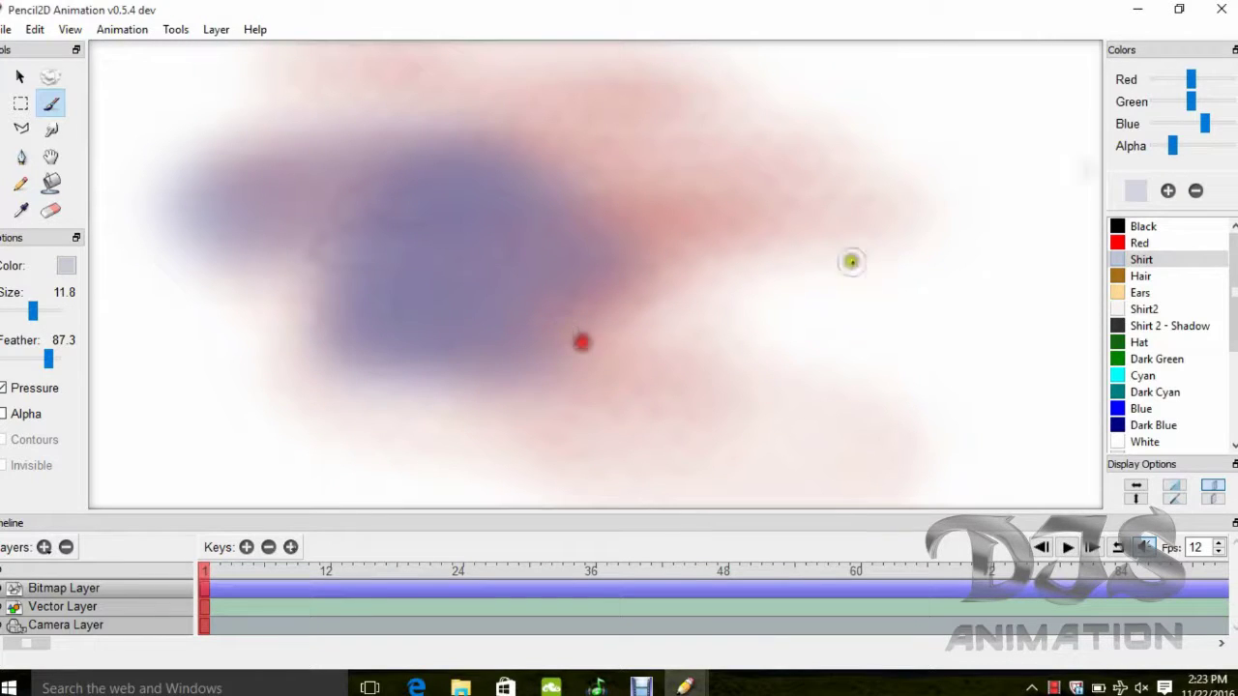
drag(1171, 153, 1159, 148)
key(ctrl+z)
mouse_move(352, 238)
mouse_down()
mouse_move(190, 200)
mouse_move(326, 248)
mouse_move(378, 364)
mouse_move(613, 282)
mouse_move(717, 367)
mouse_move(821, 232)
mouse_move(594, 166)
mouse_move(651, 290)
mouse_move(946, 242)
mouse_move(751, 339)
mouse_move(944, 320)
mouse_move(340, 309)
mouse_move(244, 325)
mouse_move(426, 367)
mouse_up()
Choose the Hat color, lower its alpha to the minimum and paint a broad soft stroke over the haze.
click(1139, 342)
mouse_move(1229, 145)
mouse_down()
mouse_move(1103, 152)
mouse_move(1158, 146)
mouse_up()
mouse_move(571, 174)
mouse_down()
mouse_move(431, 180)
mouse_move(555, 140)
mouse_move(545, 284)
mouse_move(622, 307)
mouse_move(342, 242)
mouse_move(411, 244)
mouse_up()
click(59, 76)
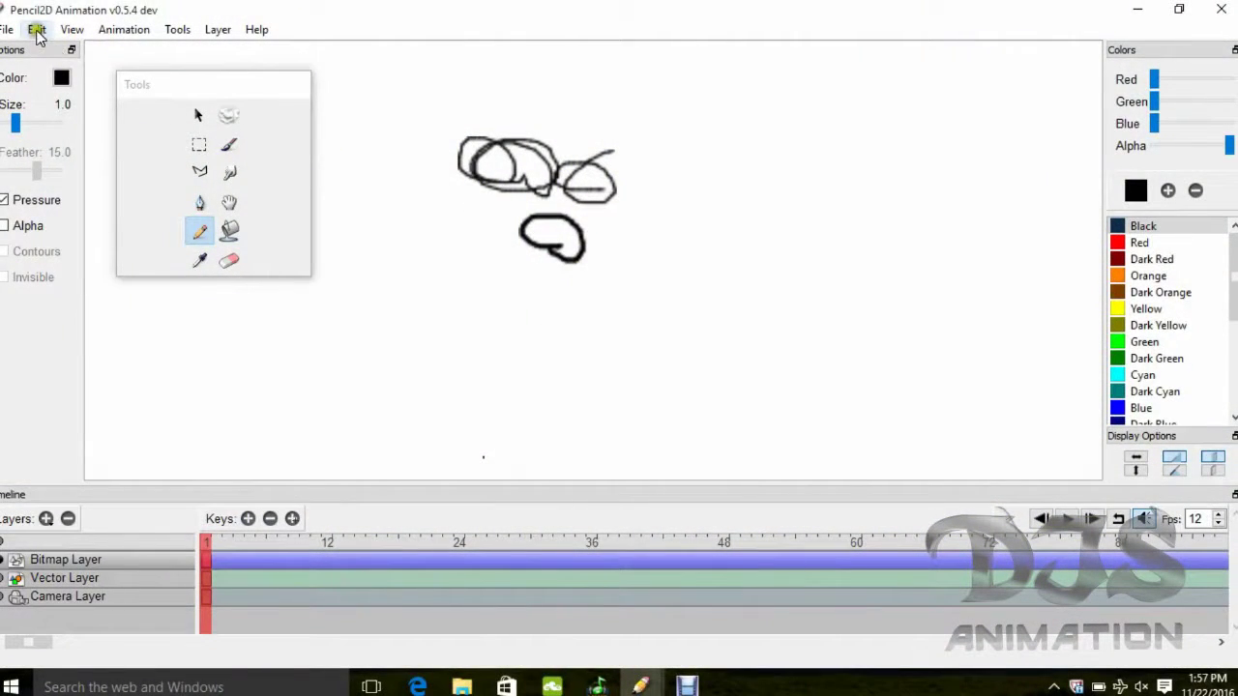
Enable Tool Cursors and Shadows in the general preferences and close the dialog.
click(36, 33)
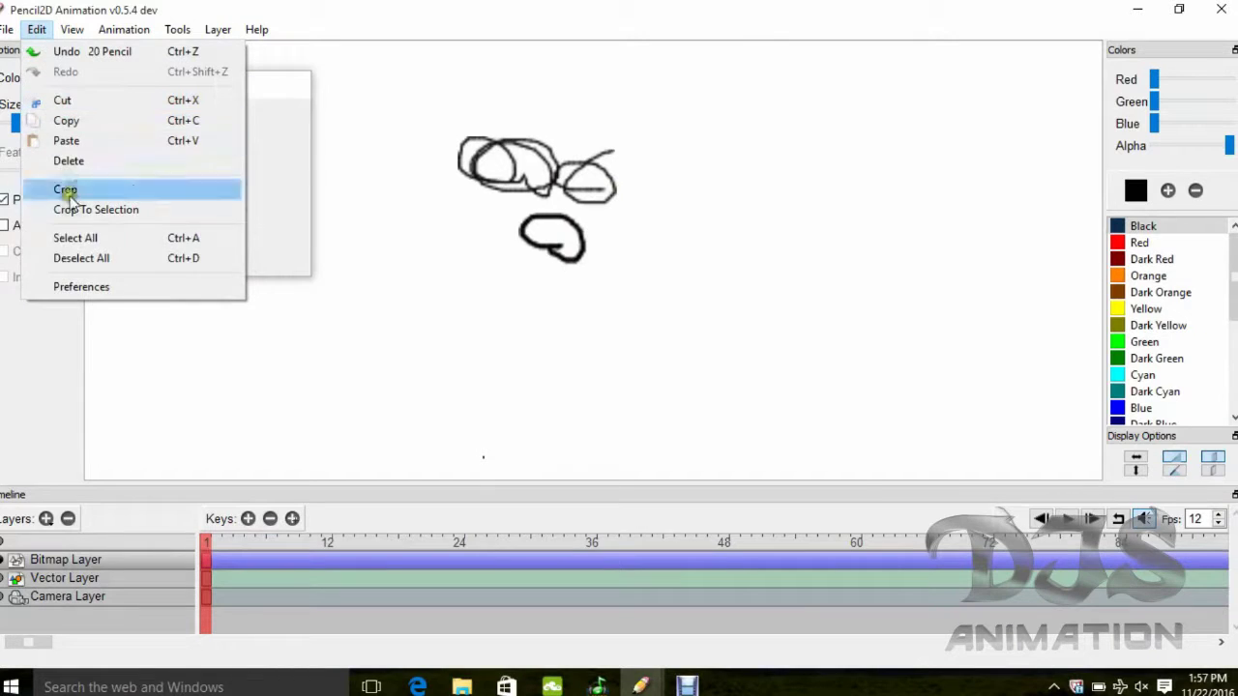
click(70, 288)
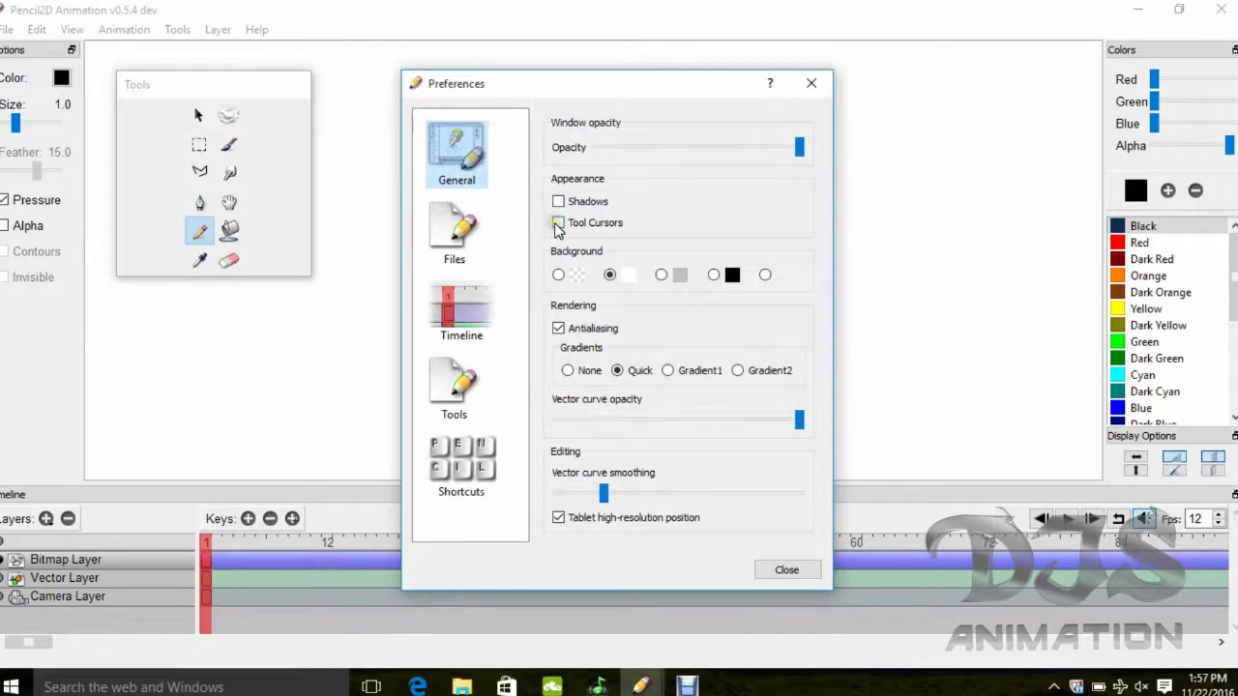
click(558, 223)
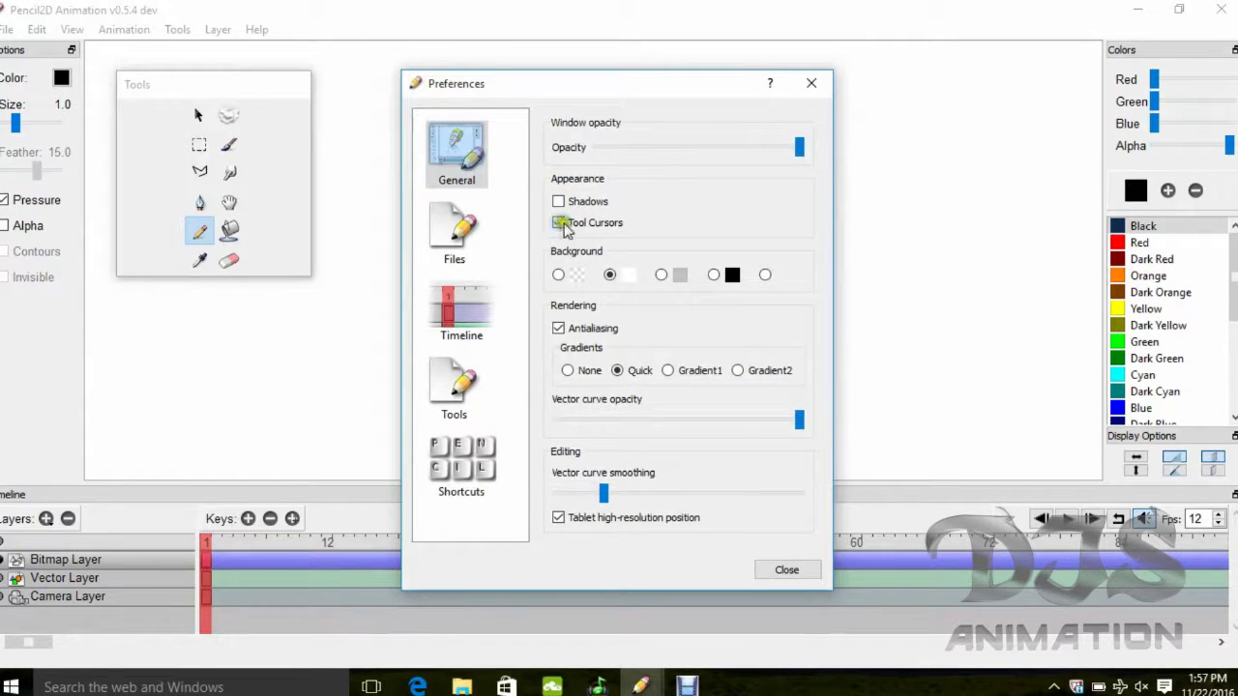
click(560, 202)
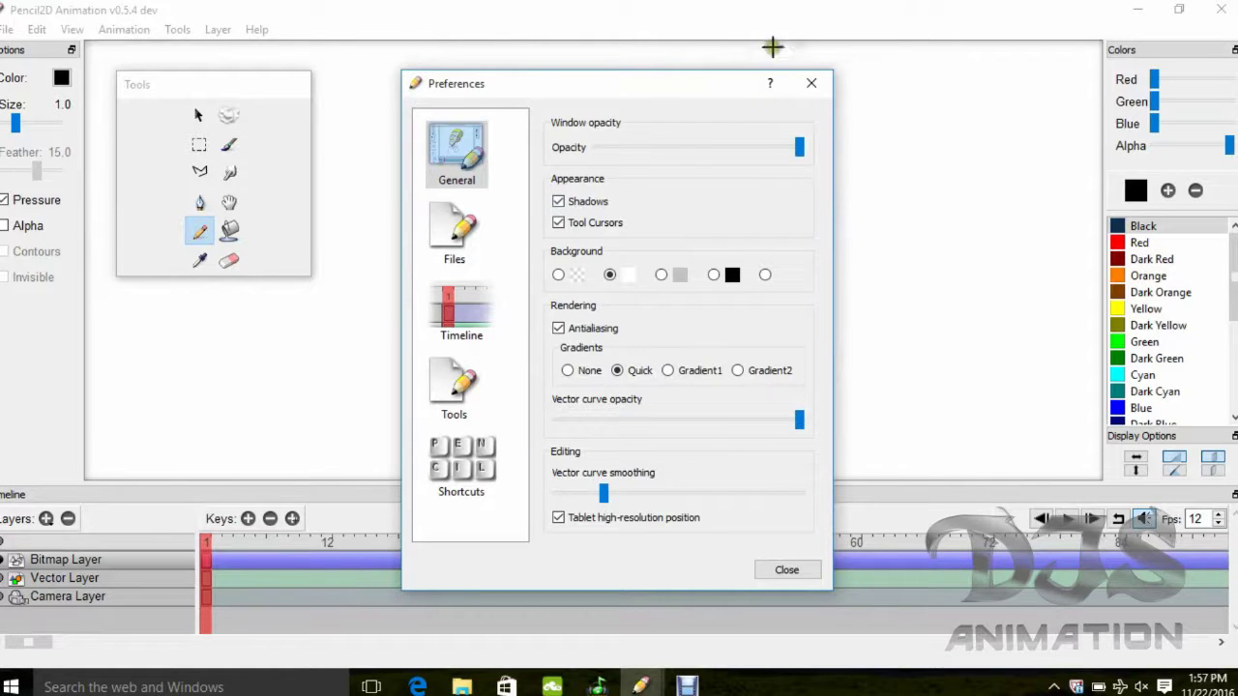
click(560, 202)
click(560, 202)
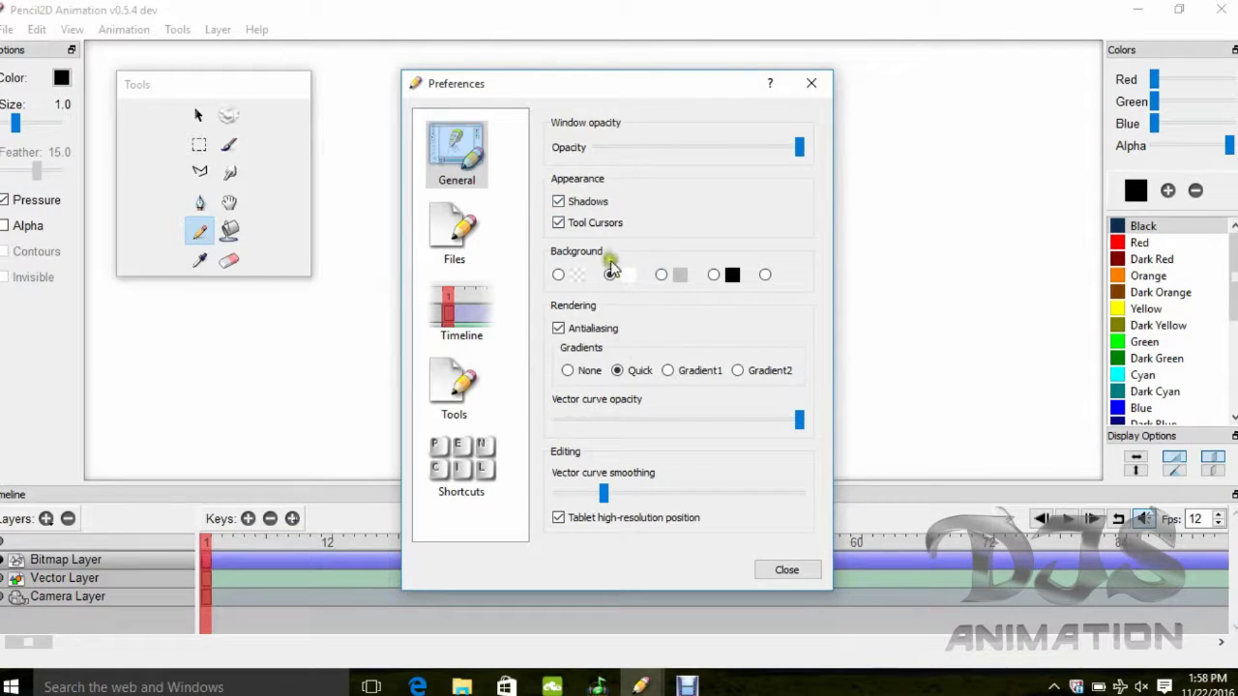
click(785, 570)
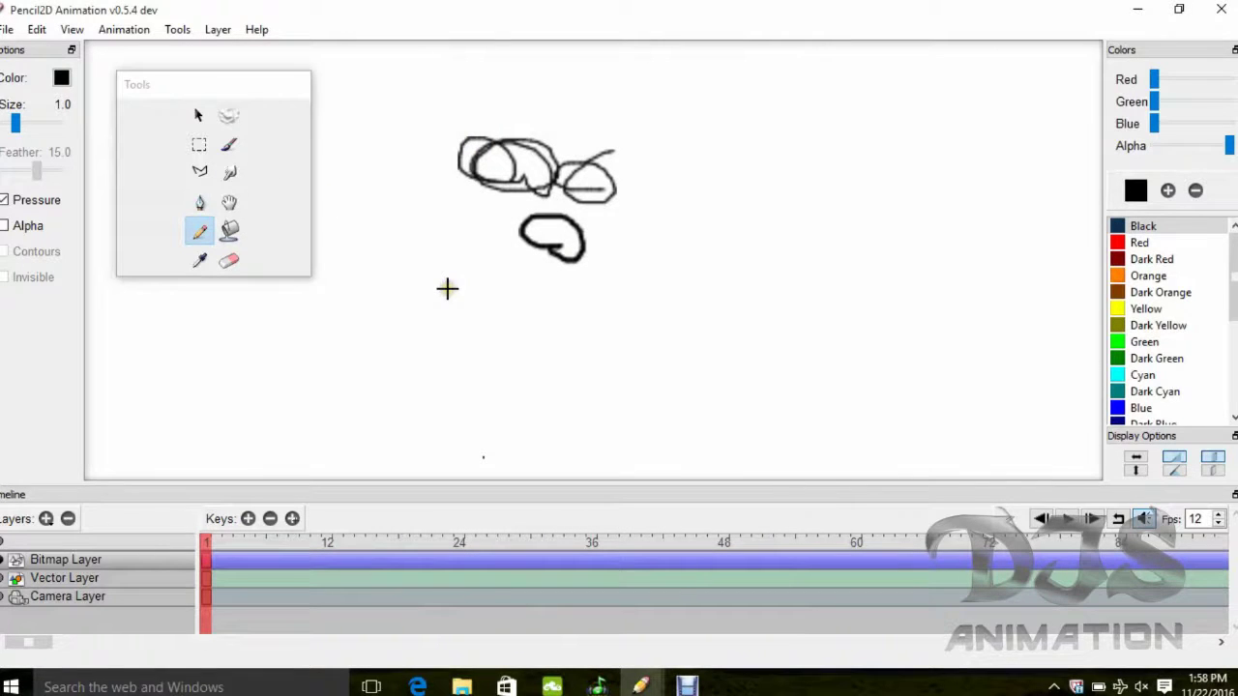
Sketch small ovals and a long curved arc with the Pencil tool at size 1.0, switching briefly to the Pen between strokes.
mouse_move(447, 288)
mouse_down()
mouse_move(504, 286)
mouse_move(475, 292)
mouse_up()
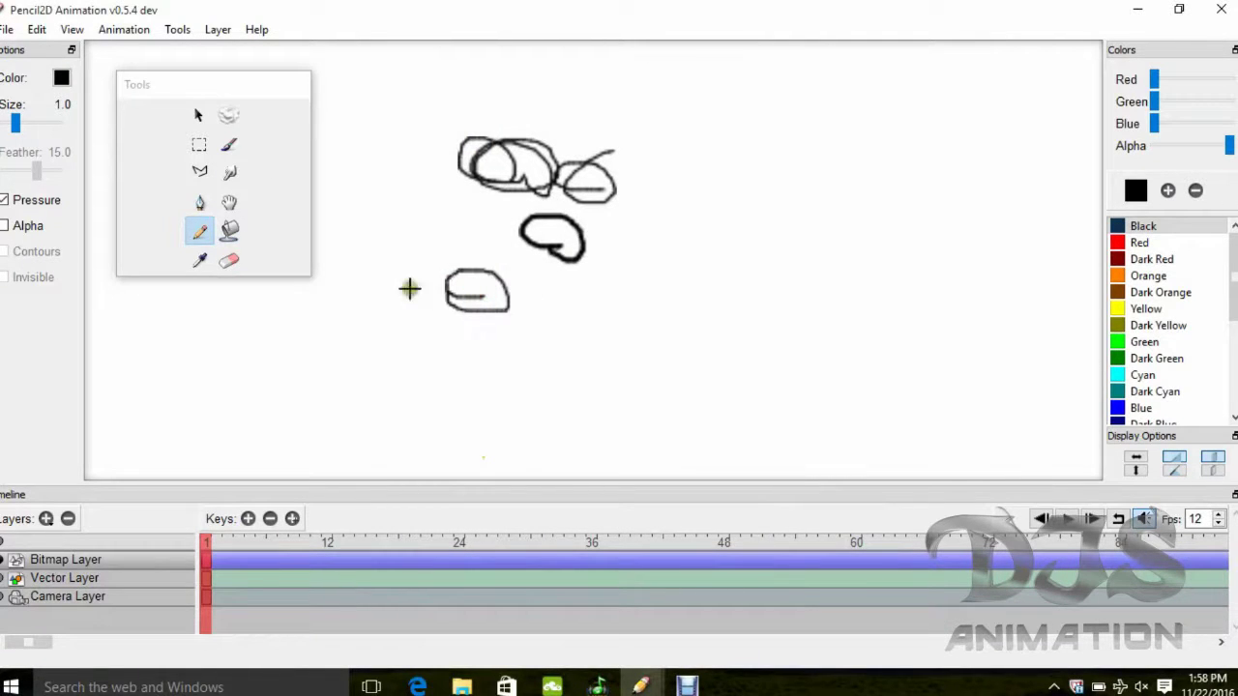
click(199, 204)
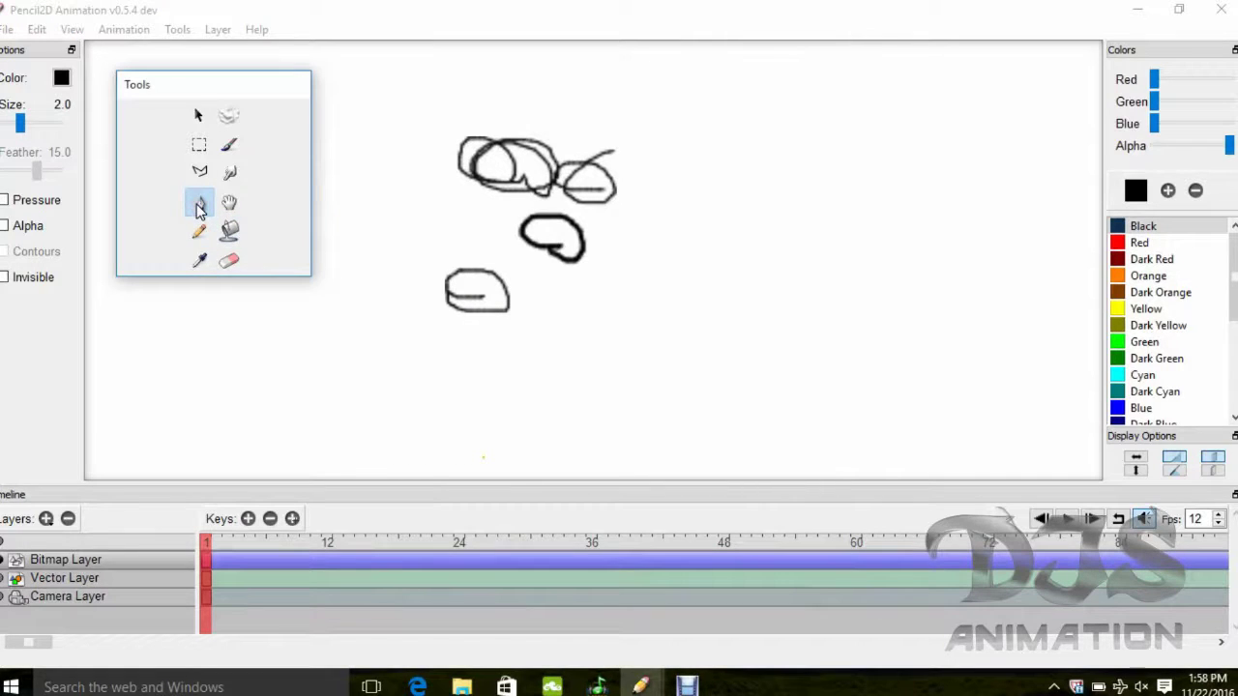
click(197, 240)
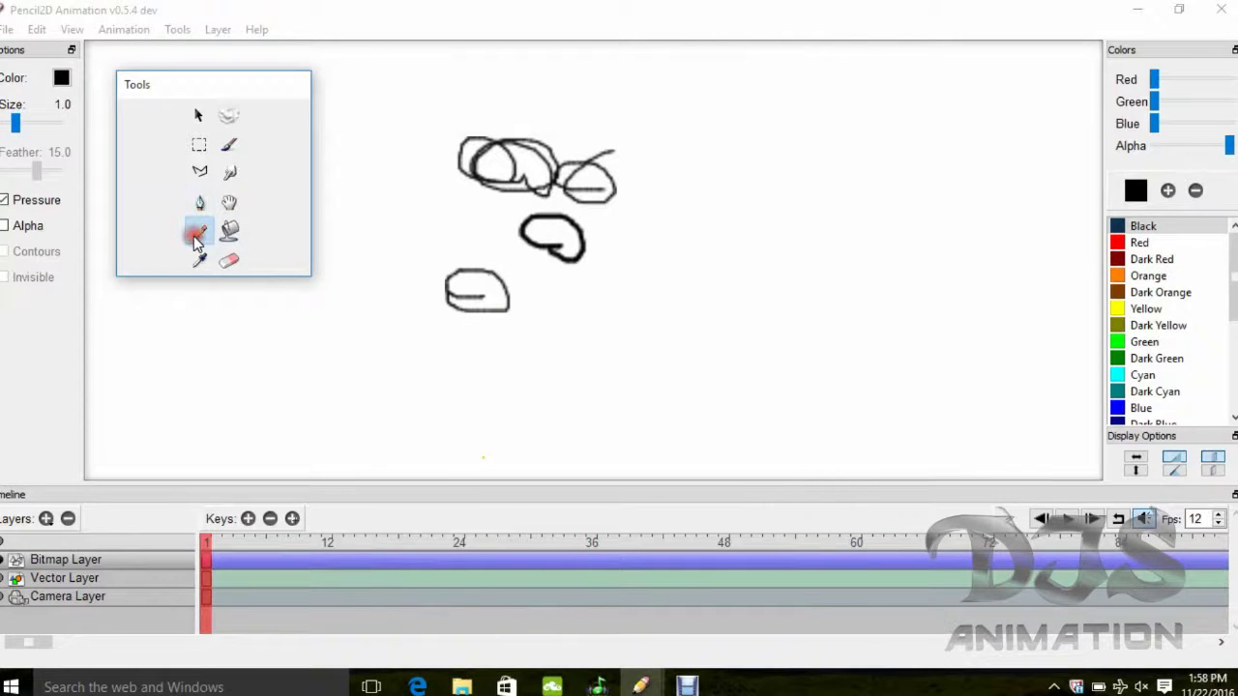
drag(597, 304, 611, 302)
mouse_move(640, 225)
mouse_down()
mouse_move(689, 189)
mouse_move(766, 200)
mouse_move(676, 194)
mouse_move(765, 196)
mouse_move(801, 252)
mouse_move(787, 218)
mouse_move(809, 274)
mouse_move(795, 338)
mouse_move(794, 294)
mouse_move(762, 363)
mouse_up()
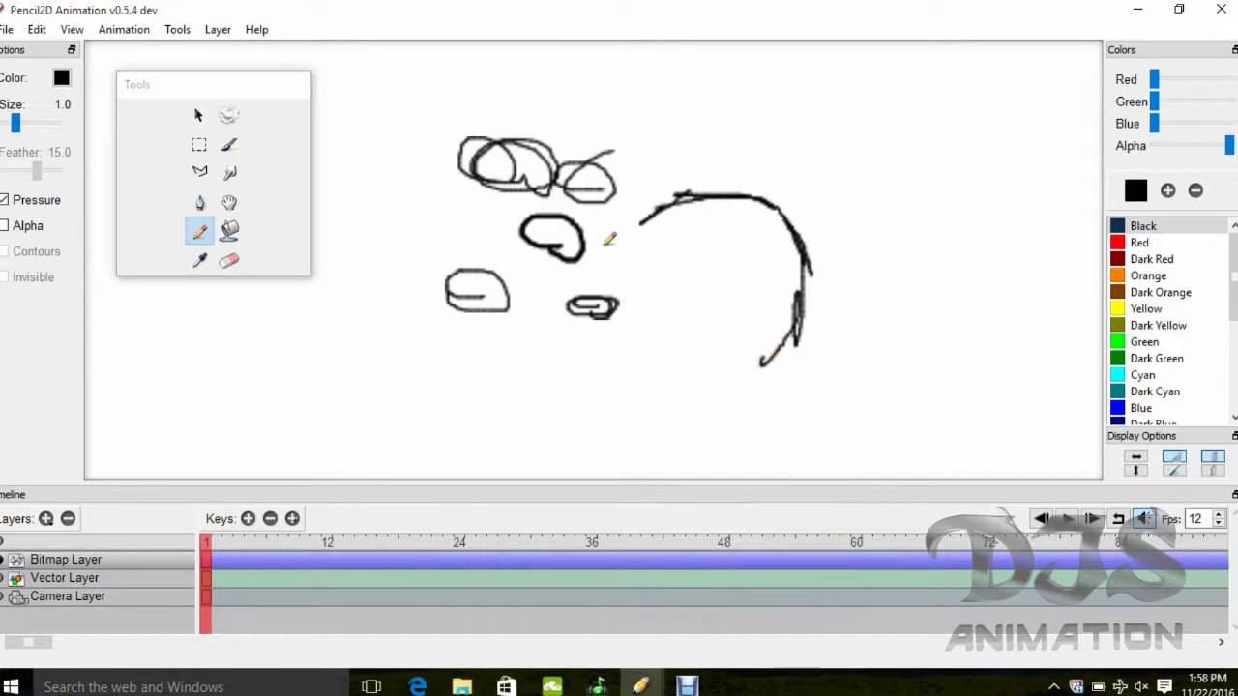
Open the general preferences again and move the dialog aside so the sketches on the canvas show.
click(37, 30)
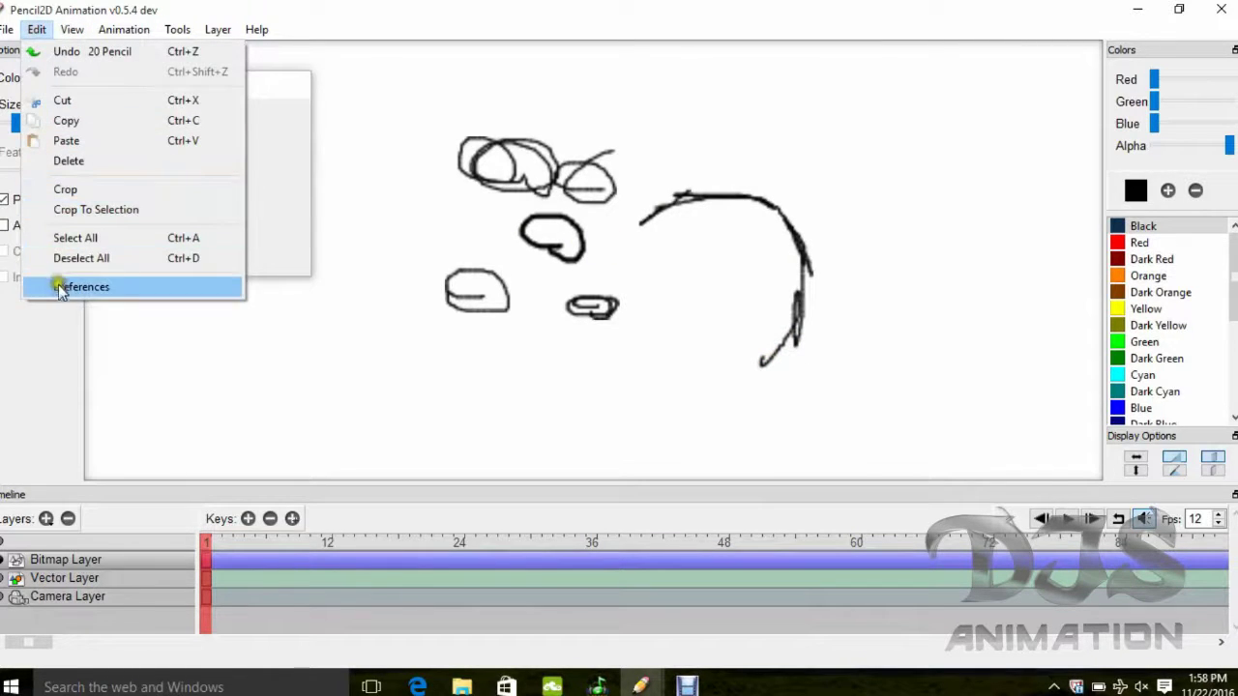
click(61, 289)
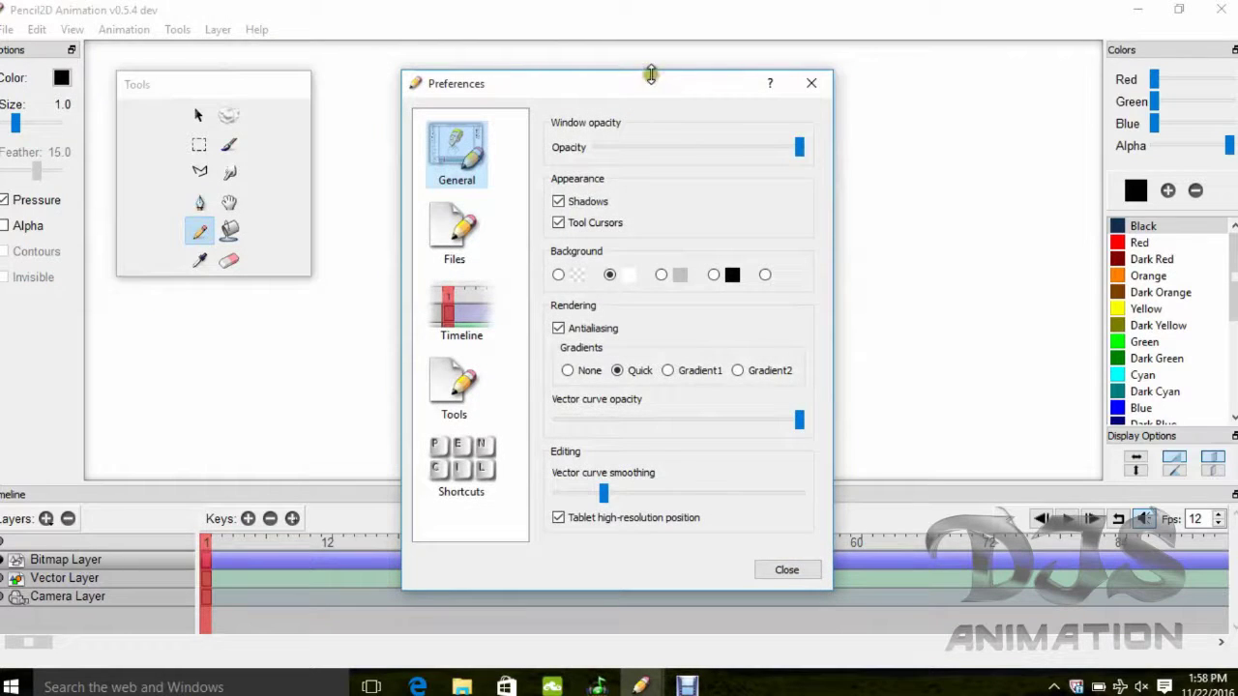
mouse_move(654, 76)
mouse_down()
mouse_move(891, 75)
mouse_move(948, 60)
mouse_up()
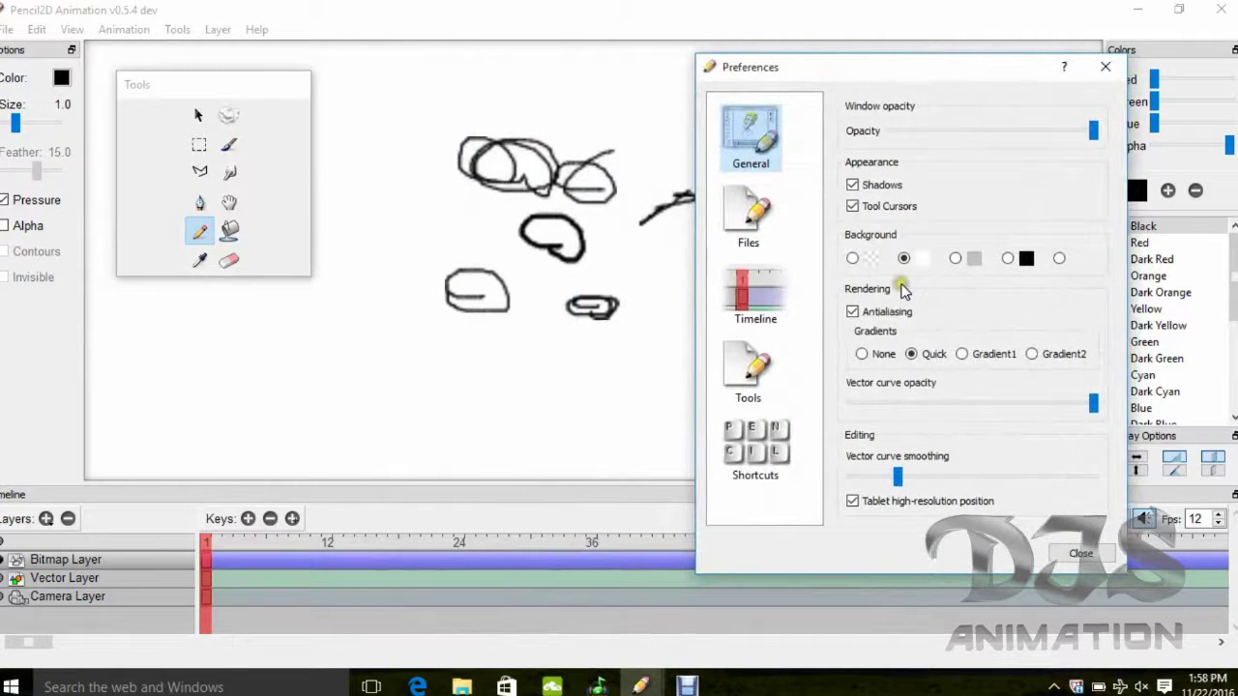